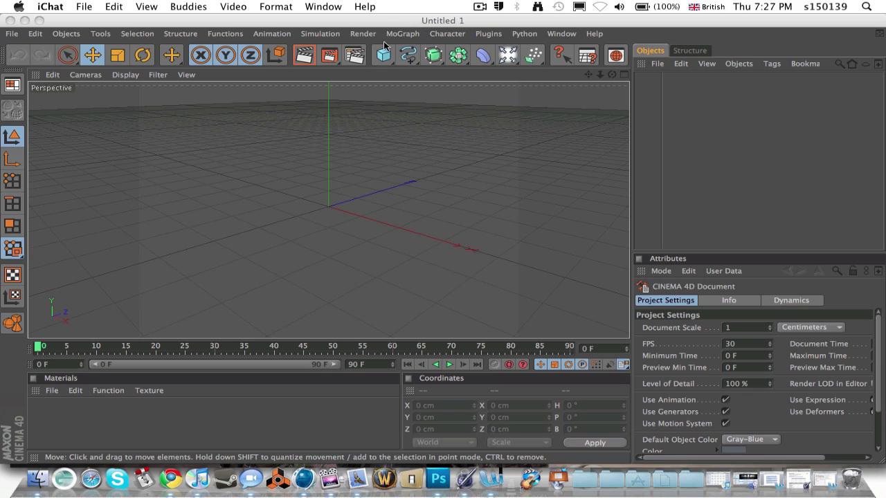
- Reposition the empty Cinema 4D window, then hide all windows to reveal the desktop
drag(384, 21, 407, 4)
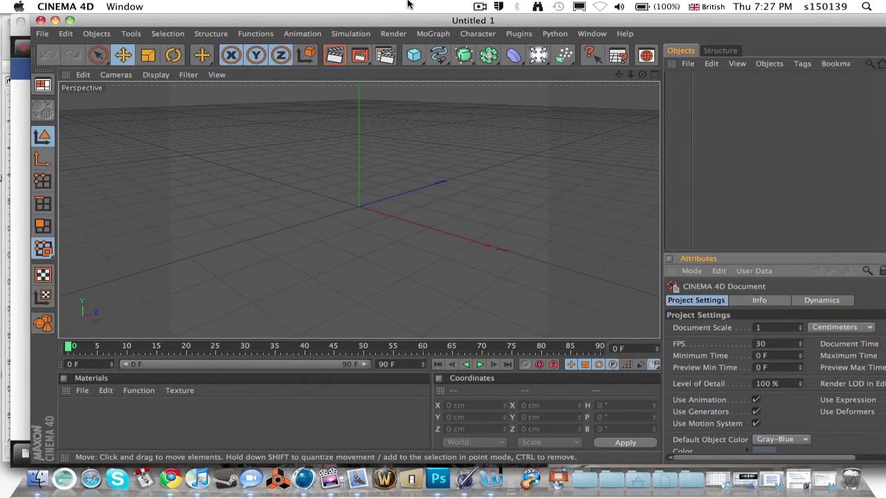
drag(322, 20, 293, 21)
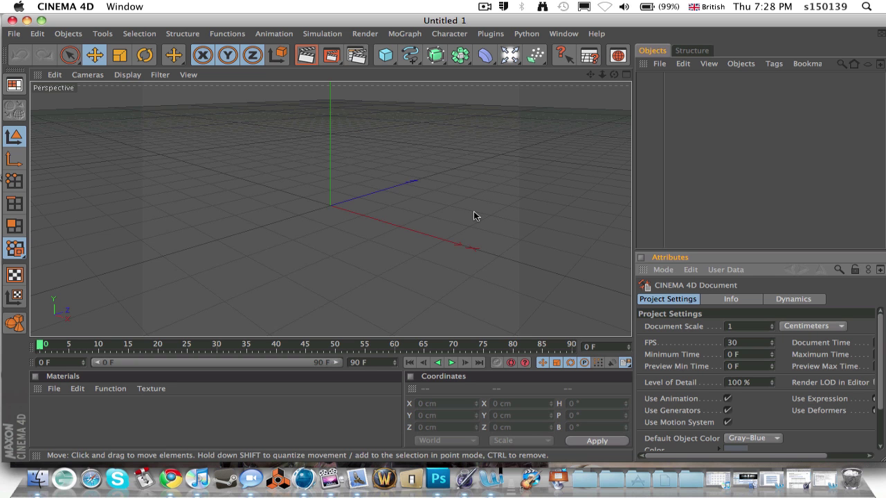
key(F11)
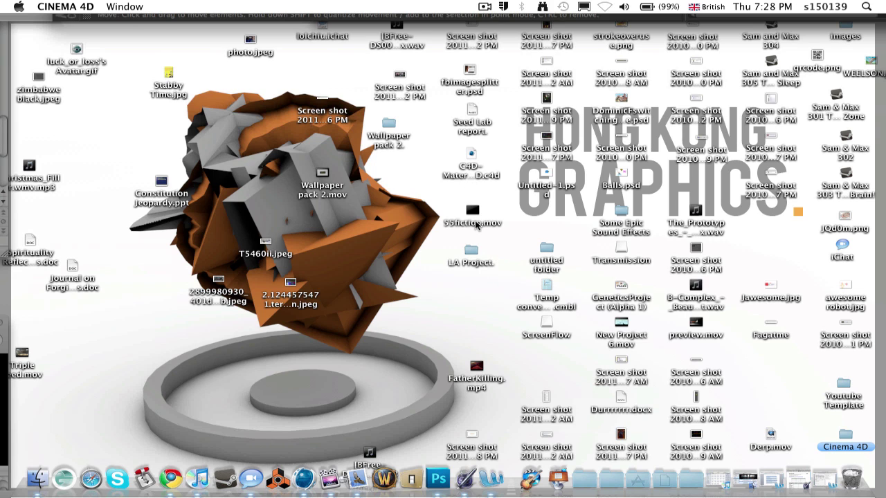
- Move the wav sound file lower on the desktop and bring the hidden windows back
drag(398, 48, 389, 314)
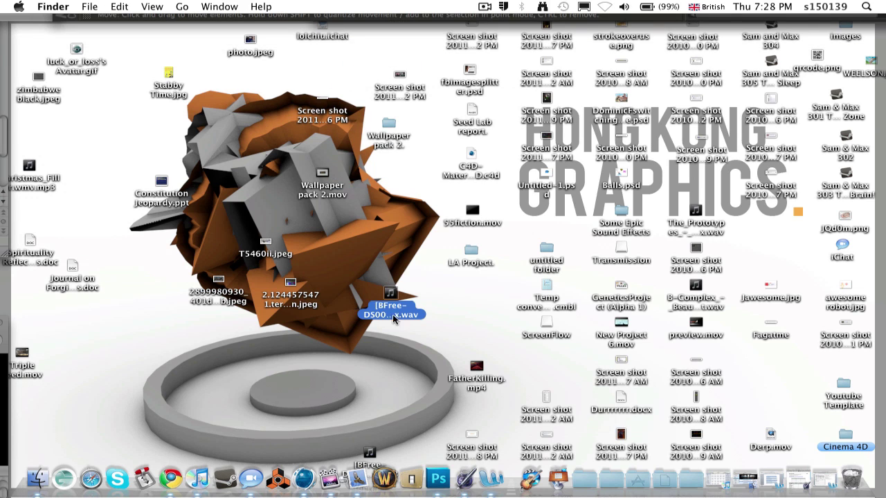
key(F11)
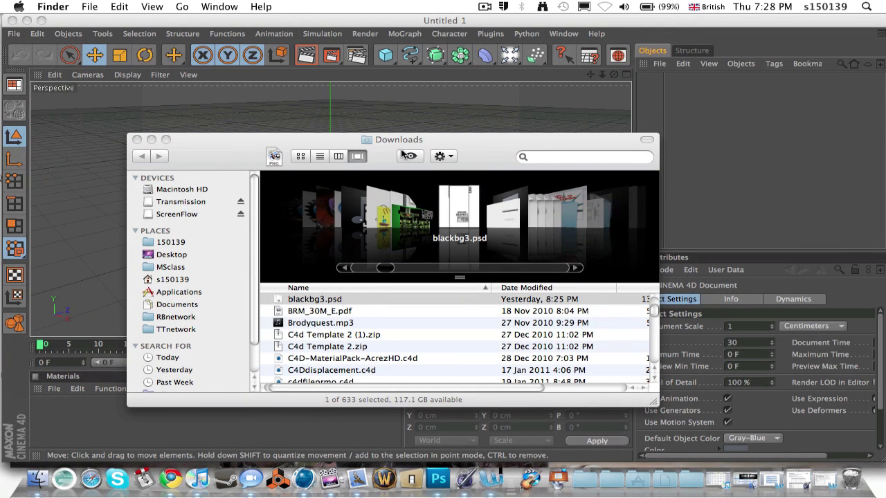
- Put the Downloads window away, lower the view angle, and add a 50 cm by 200 cm Cylinder
click(151, 140)
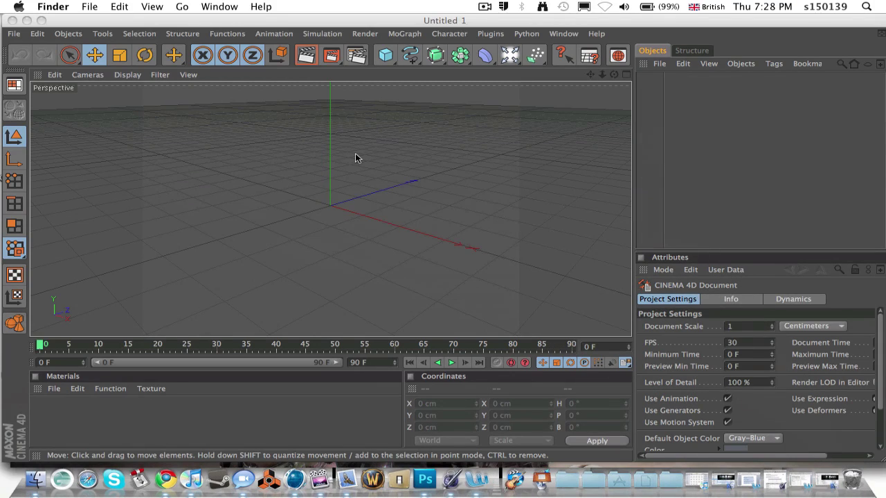
click(381, 227)
drag(614, 74, 613, 121)
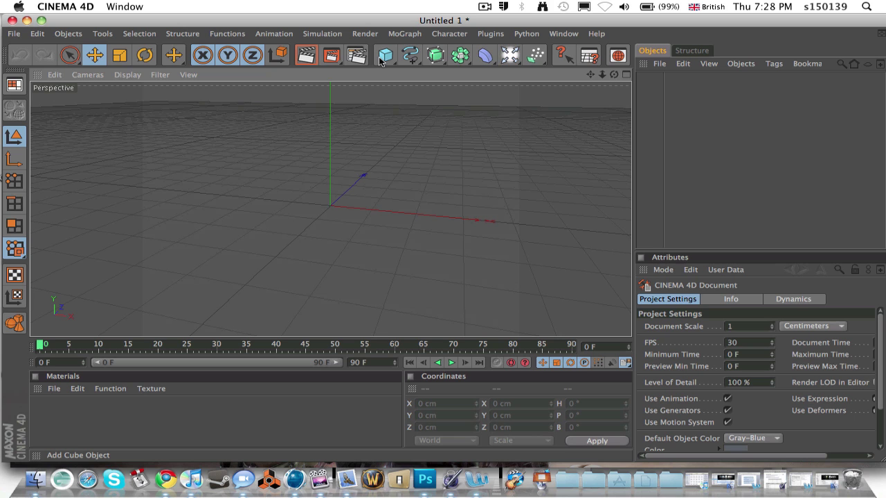
click(380, 62)
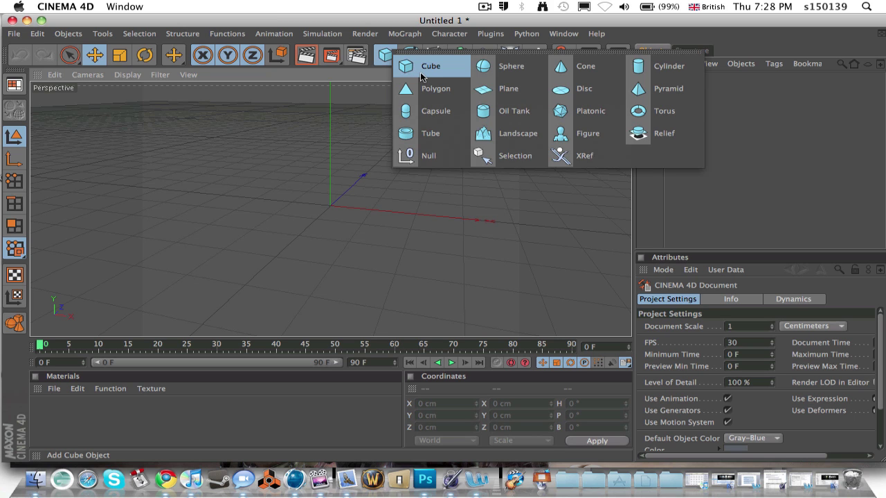
click(650, 67)
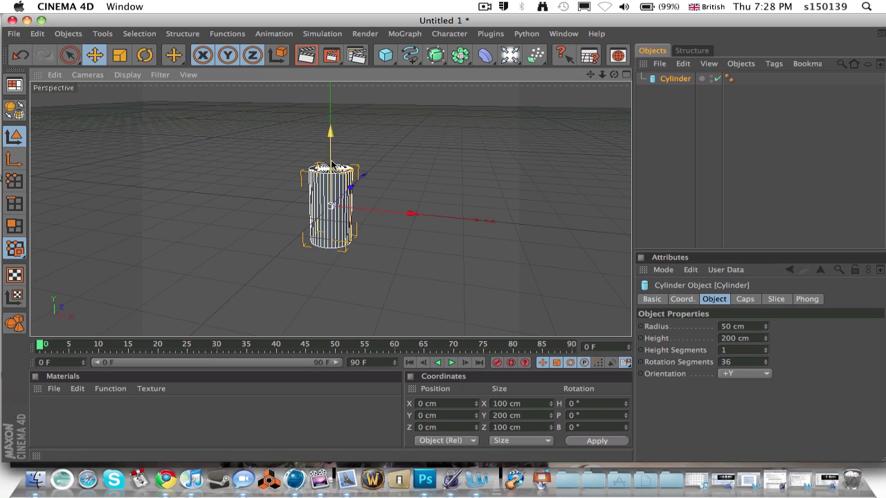
- Nudge the cylinder slightly off the origin with its axis handles
drag(330, 142, 330, 147)
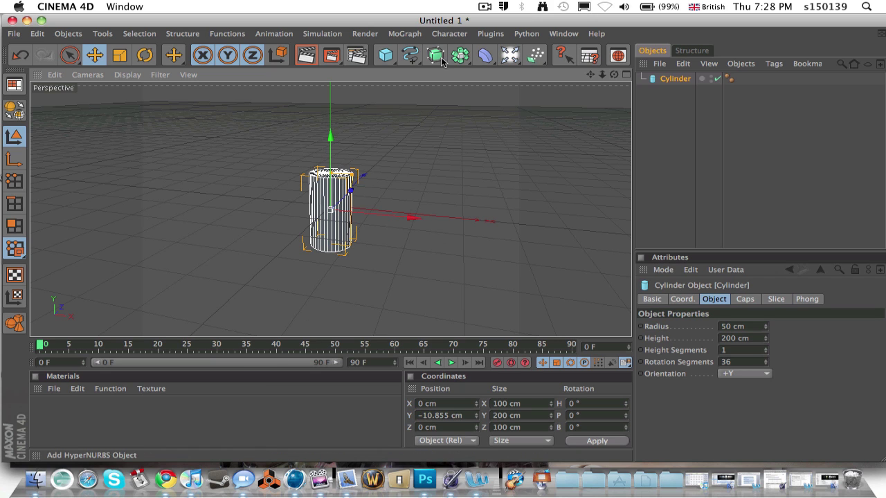
click(415, 36)
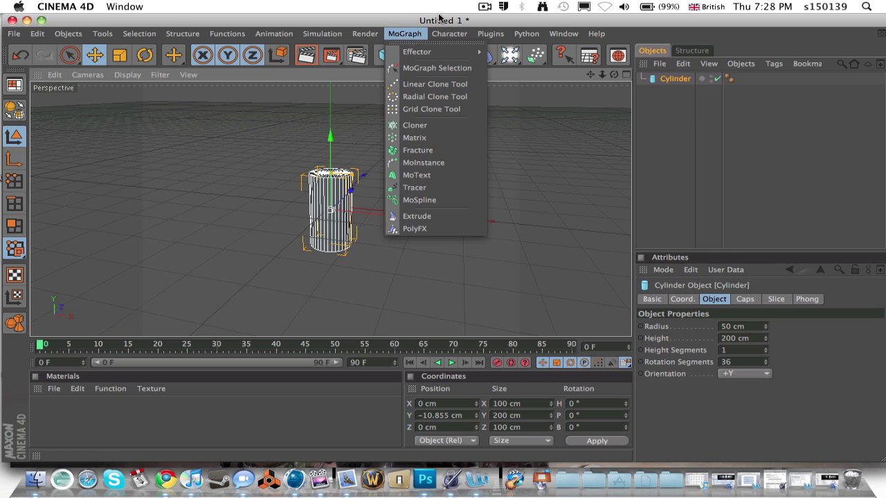
click(438, 18)
mouse_move(461, 104)
mouse_down()
mouse_move(414, 104)
mouse_move(461, 92)
mouse_up()
drag(409, 145, 411, 142)
- Make material Mat green (R 0, G 204, B 0), apply it to the cylinder, and lower the cylinder slightly
click(158, 446)
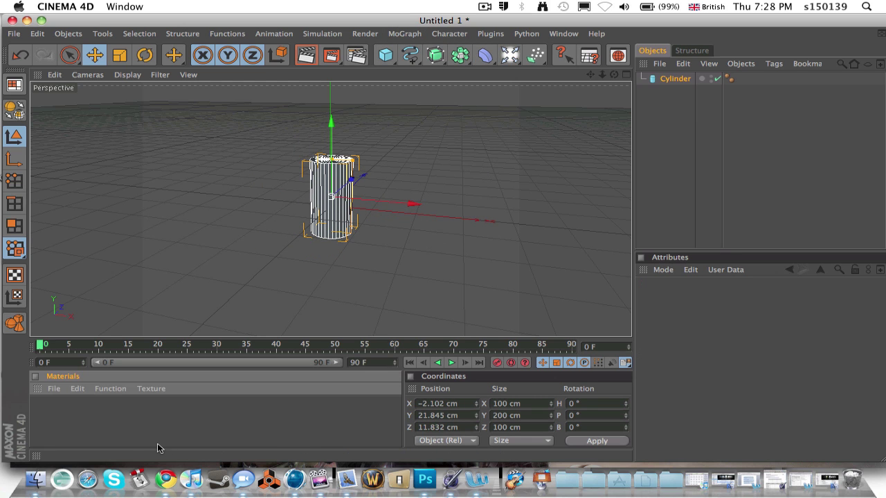
double_click(108, 431)
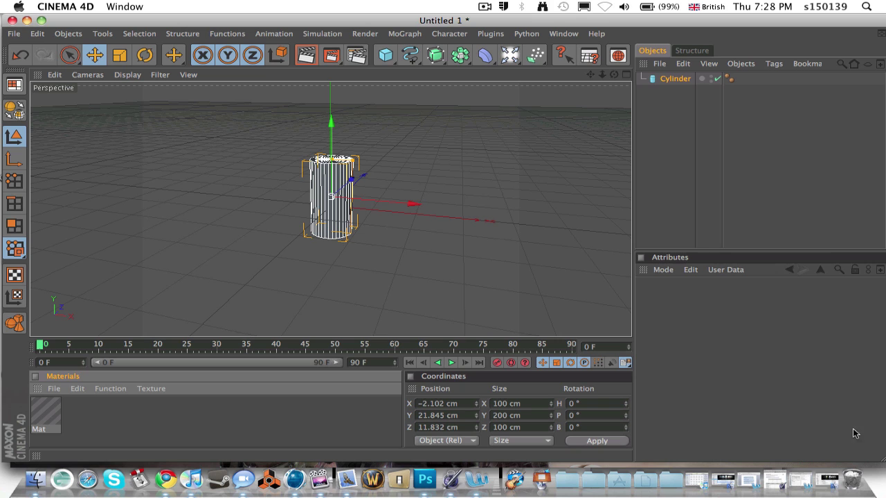
click(56, 418)
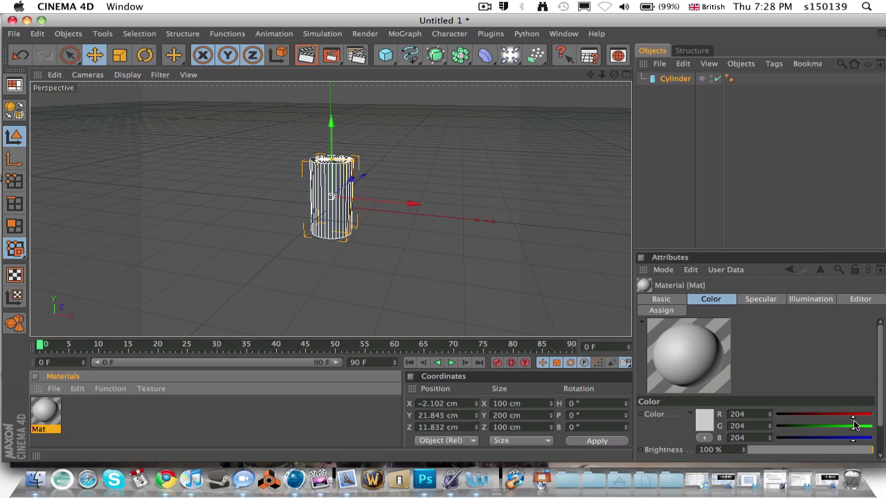
drag(853, 418, 776, 440)
drag(45, 412, 348, 212)
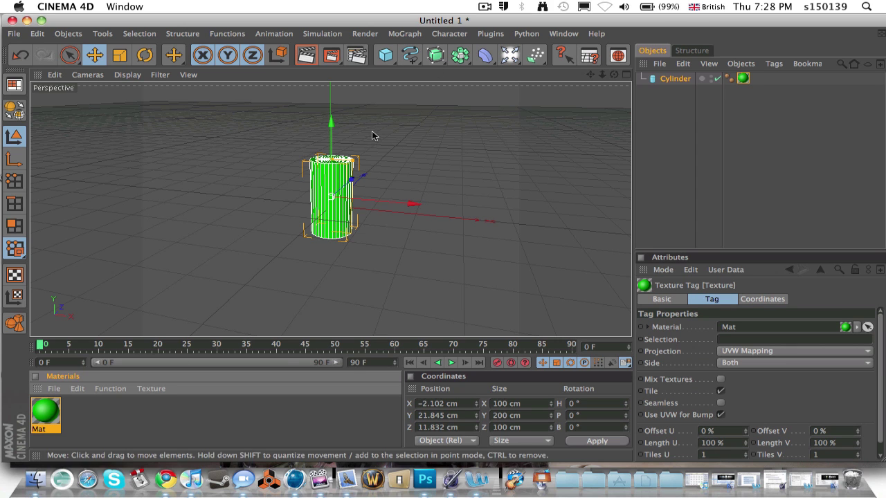
mouse_move(330, 123)
mouse_down()
mouse_move(331, 135)
mouse_move(330, 125)
mouse_up()
- Use the MoGraph Grid Clone Tool to spread the cylinder into a 3×3 Cloner grid
click(465, 61)
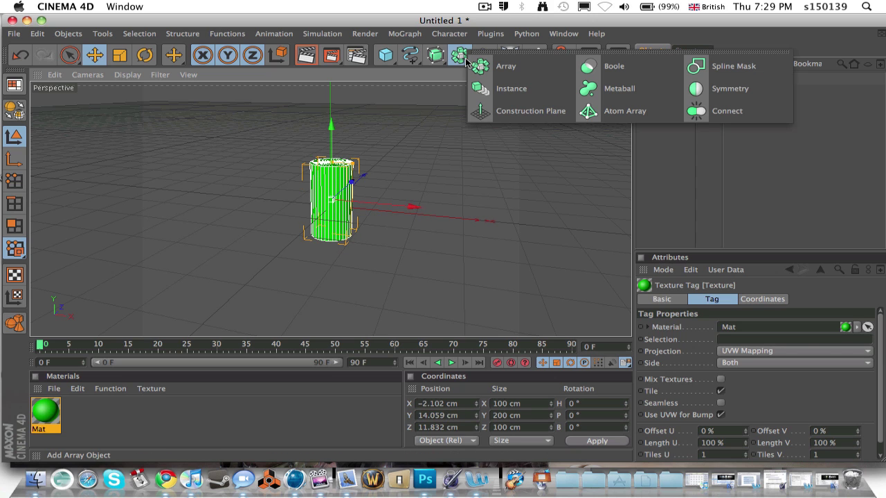
click(403, 33)
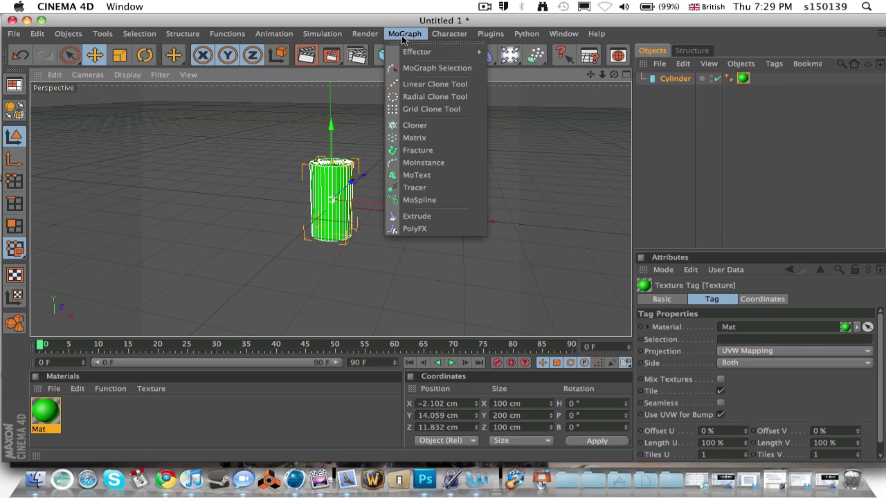
click(420, 109)
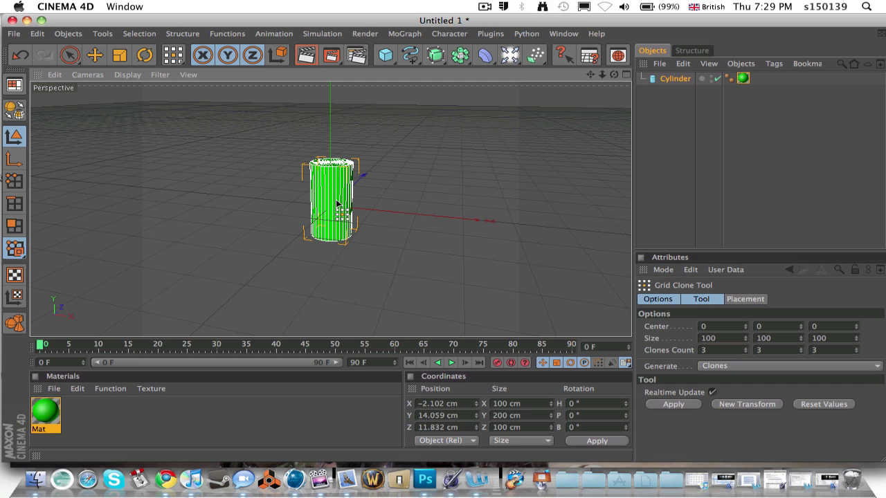
mouse_move(336, 205)
mouse_down()
mouse_move(589, 202)
mouse_move(577, 169)
mouse_move(520, 210)
mouse_move(427, 199)
mouse_move(501, 199)
mouse_move(607, 219)
mouse_move(600, 202)
mouse_move(259, 166)
mouse_move(164, 209)
mouse_move(194, 201)
mouse_move(168, 200)
mouse_move(114, 251)
mouse_move(52, 285)
mouse_move(1, 294)
mouse_move(3, 344)
mouse_up()
drag(611, 79, 566, 123)
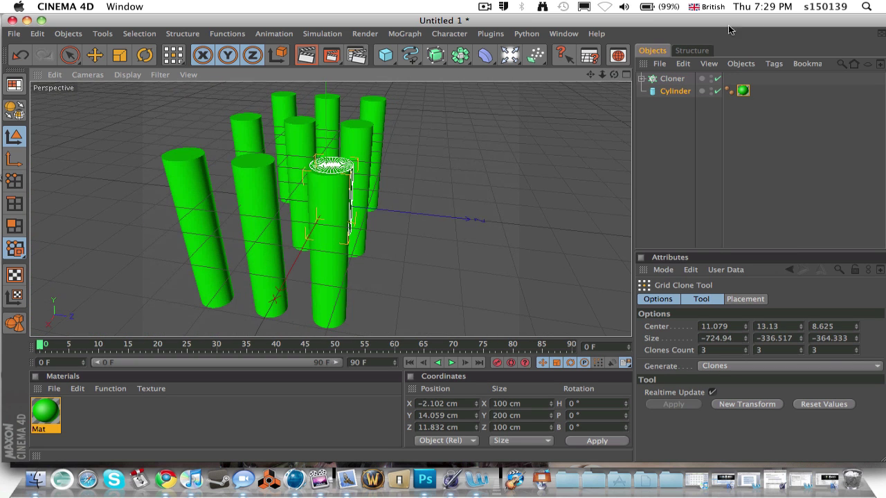
- Move the original Cylinder aside and delete it, leaving the cloned grid
click(670, 91)
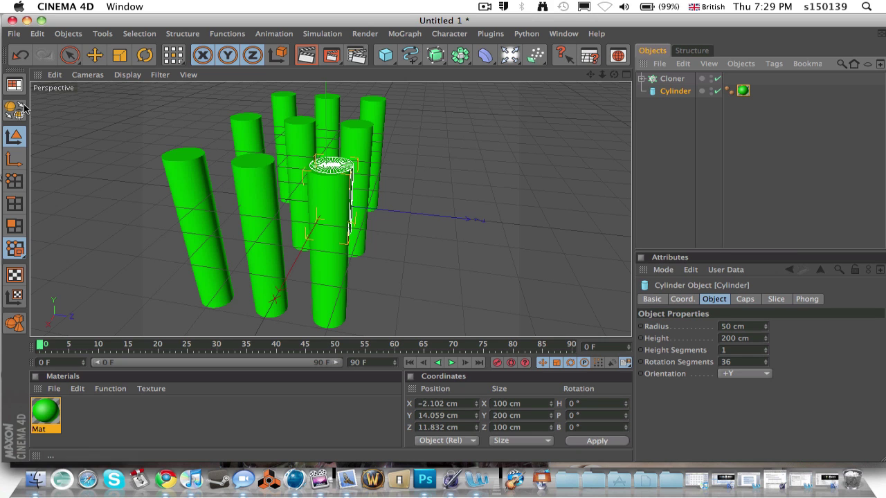
click(69, 55)
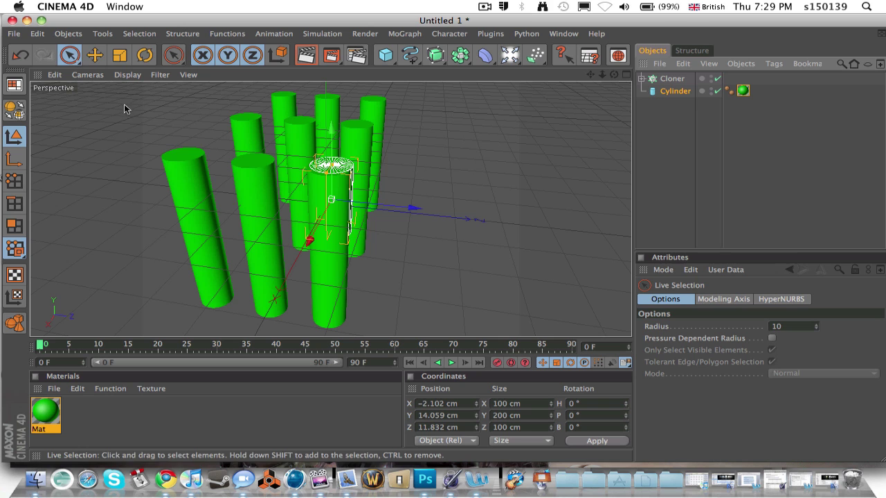
drag(413, 207, 498, 217)
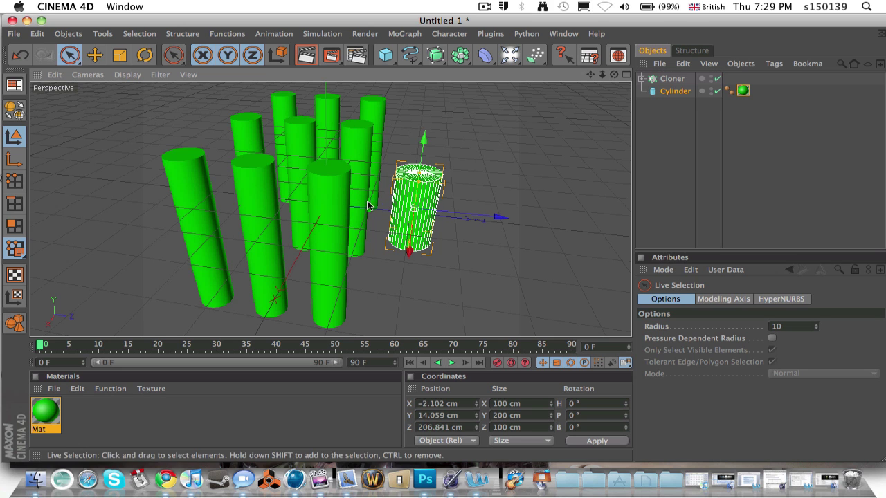
click(659, 90)
key(Delete)
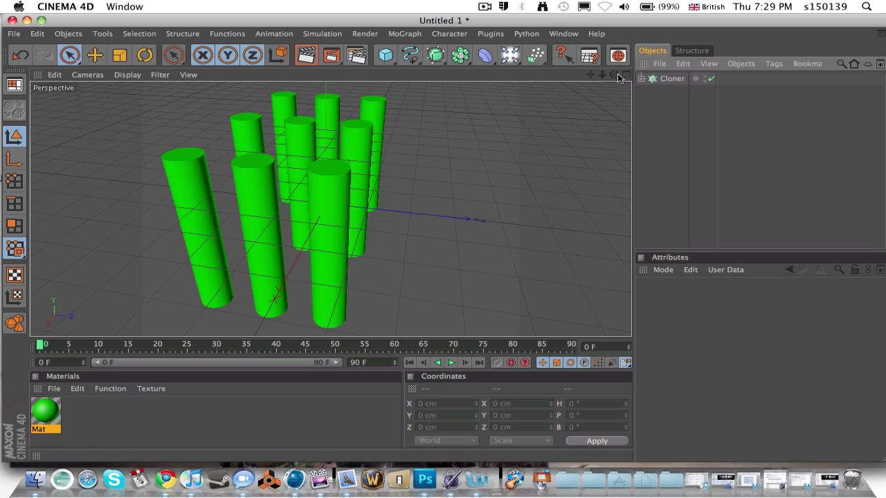
- Orbit around the grid and render a preview of the green cylinders on black
drag(613, 75, 554, 78)
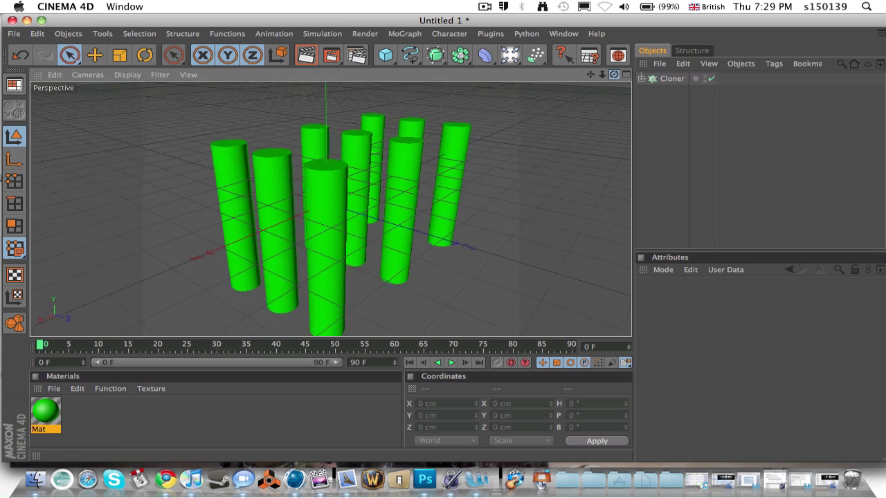
click(309, 62)
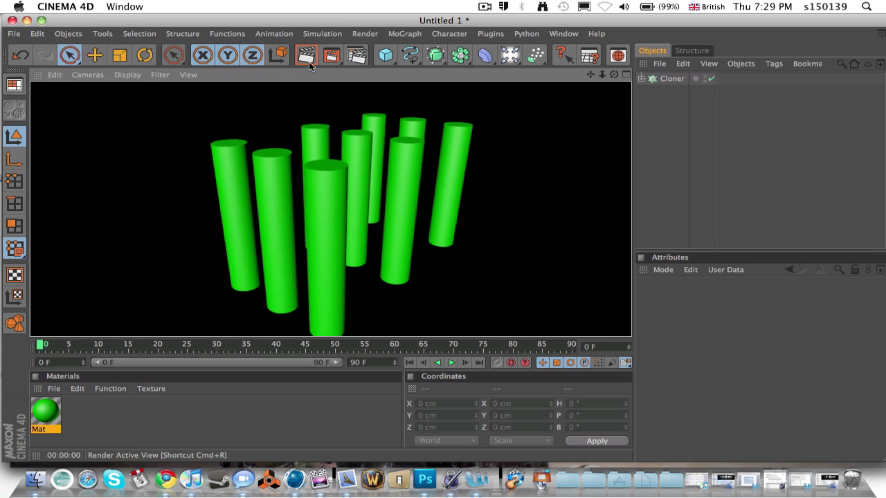
click(370, 138)
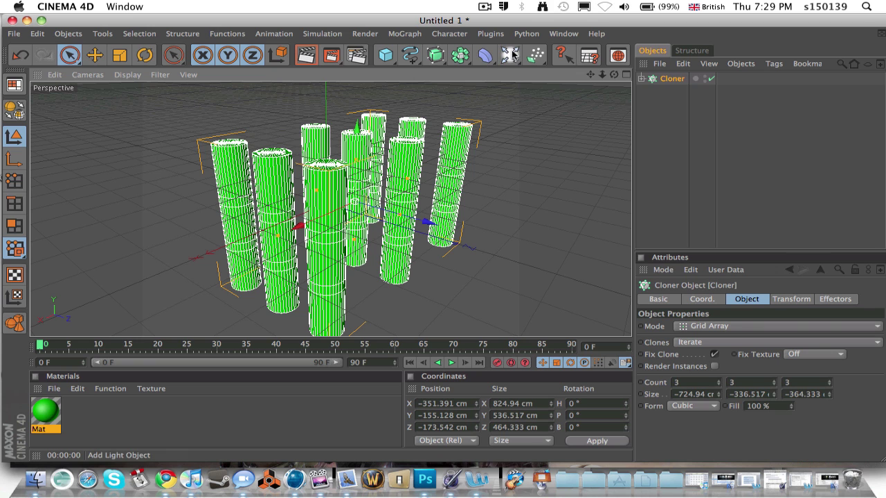
- Add a Floor, move it to -221.945 cm on X, and render a preview
drag(512, 56, 650, 154)
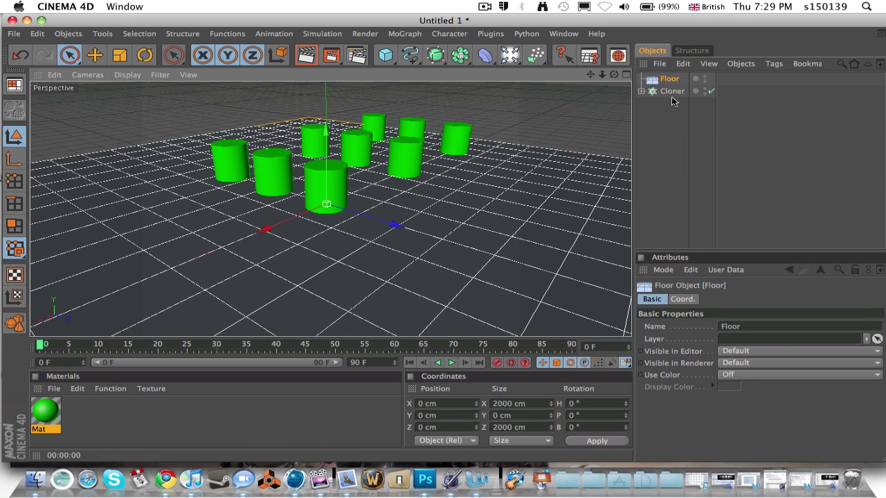
drag(318, 207, 373, 187)
alt+middle_drag(374, 187, 205, 200)
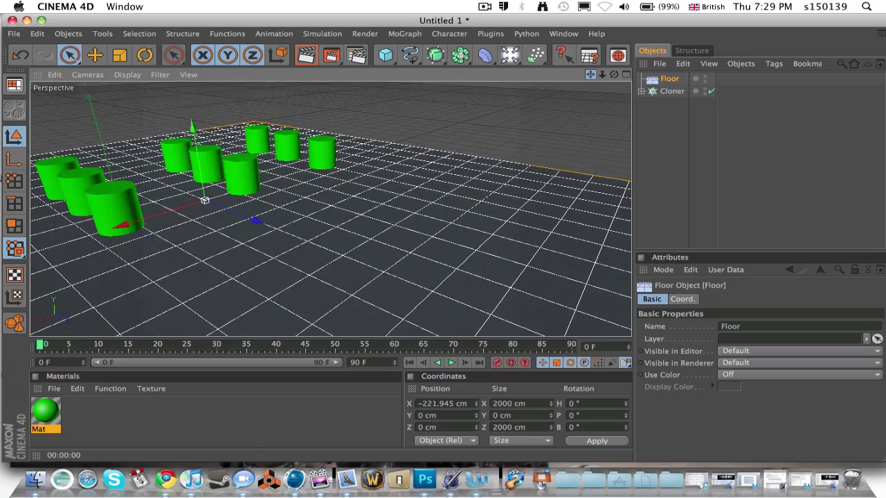
drag(613, 75, 580, 87)
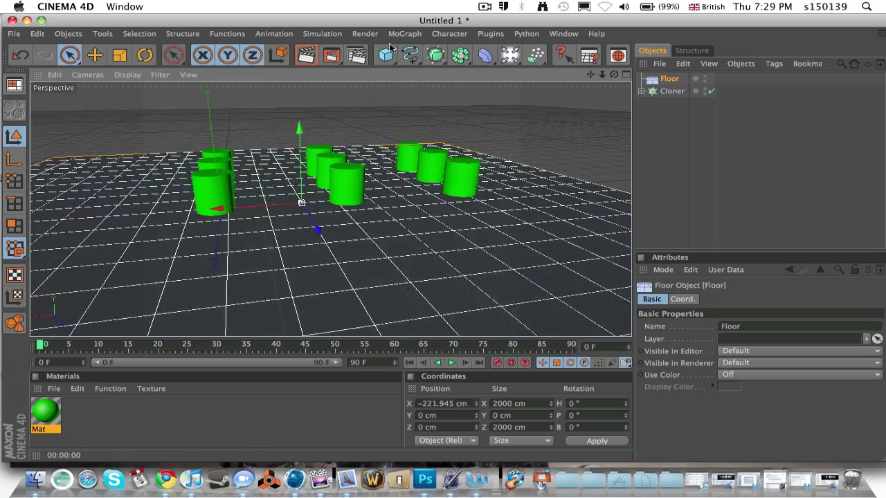
click(309, 57)
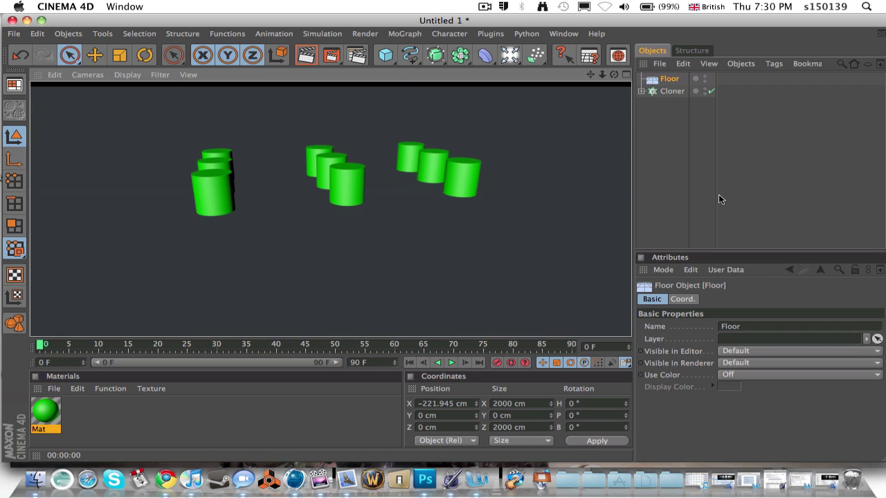
click(718, 195)
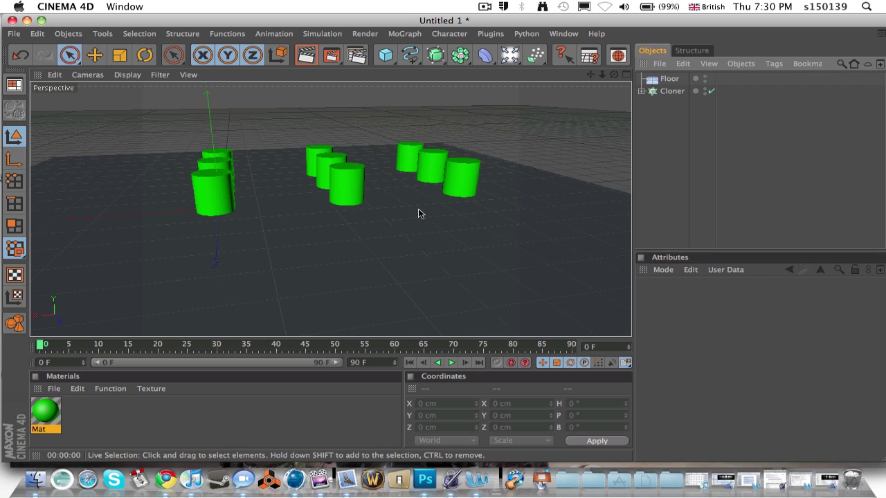
- Create a new material Mat.1, undoing an accidental change of Mat's green value to 0
double_click(95, 415)
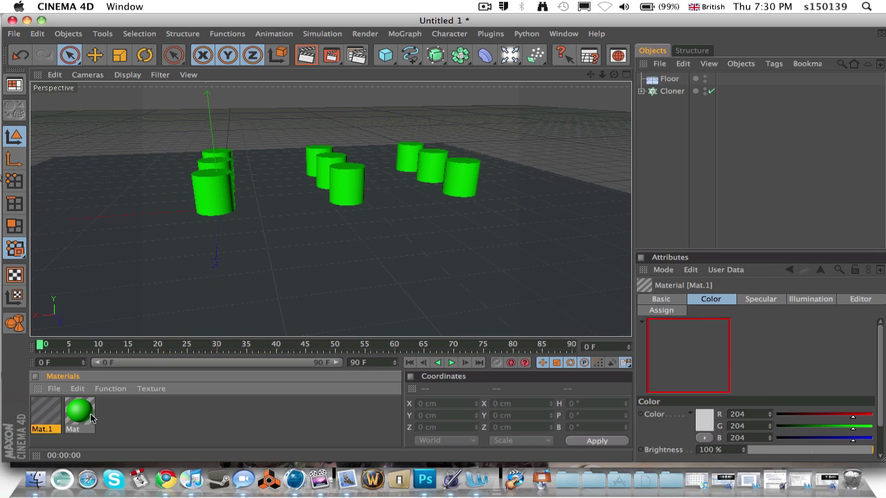
click(737, 425)
text(0)
key(Return)
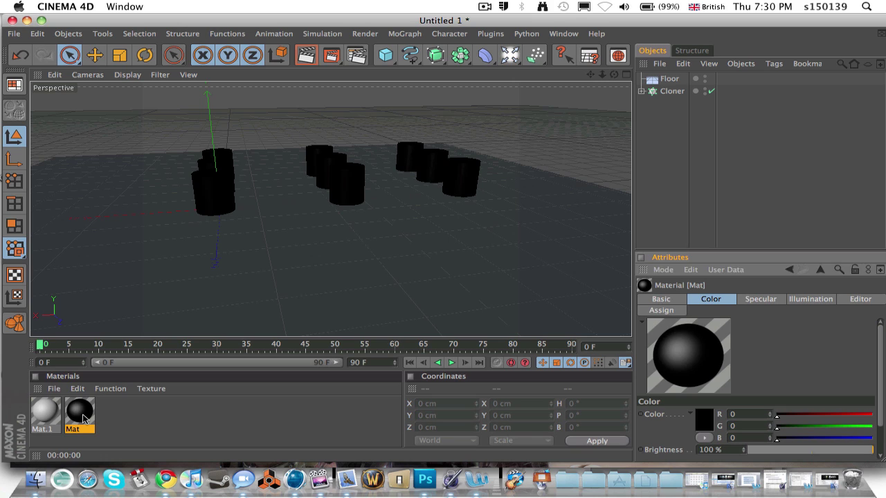
click(83, 417)
key(super+z)
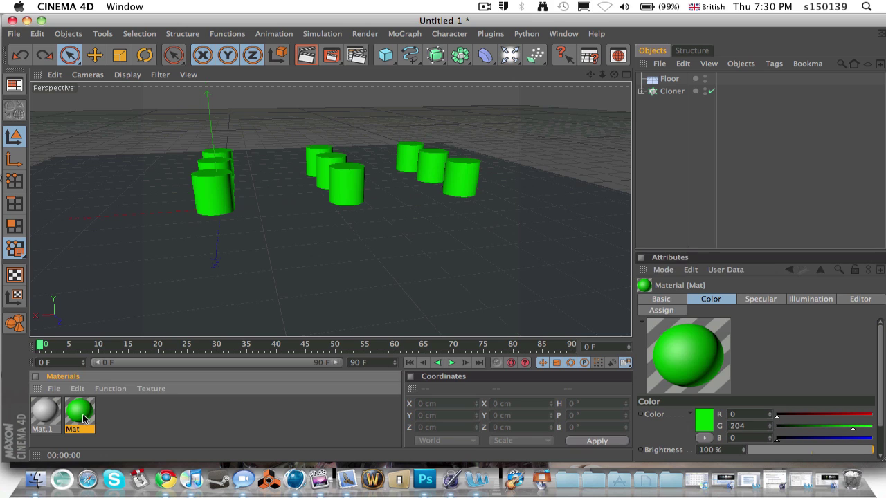
- Set Mat.1 to pure black (R 0, G 0, B 0) and apply it to the Floor
click(35, 422)
click(744, 415)
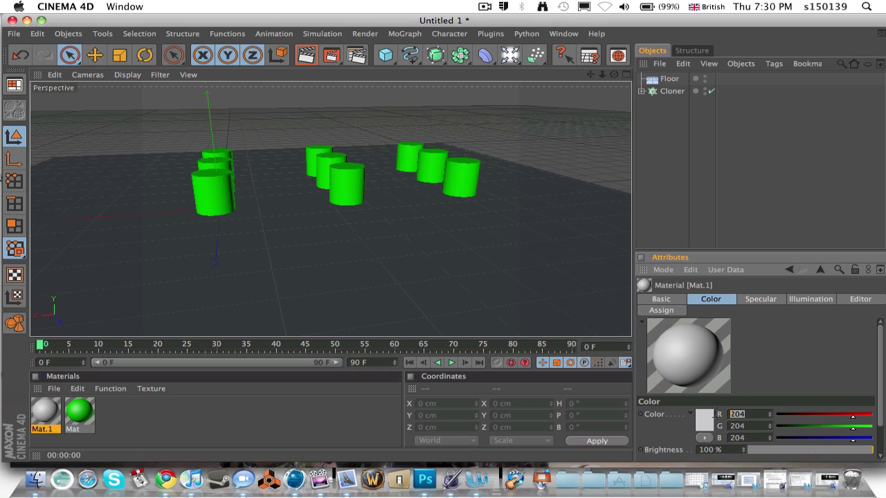
key(Tab)
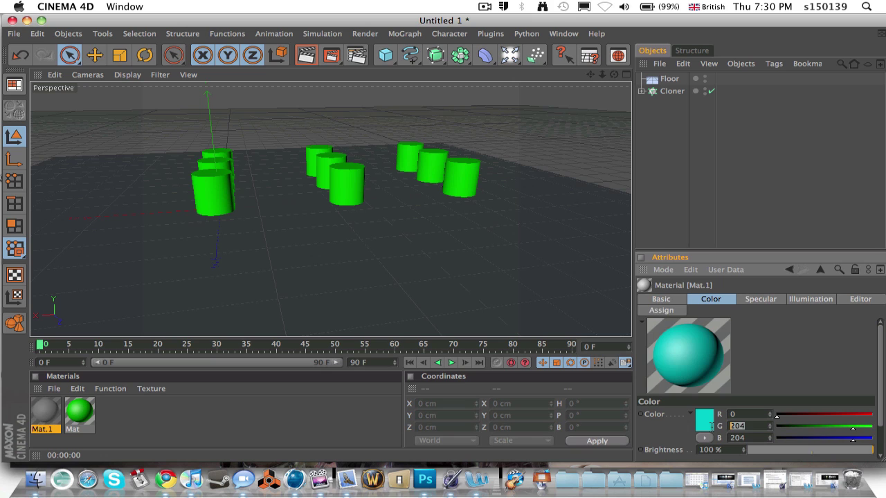
text(0)
key(Tab)
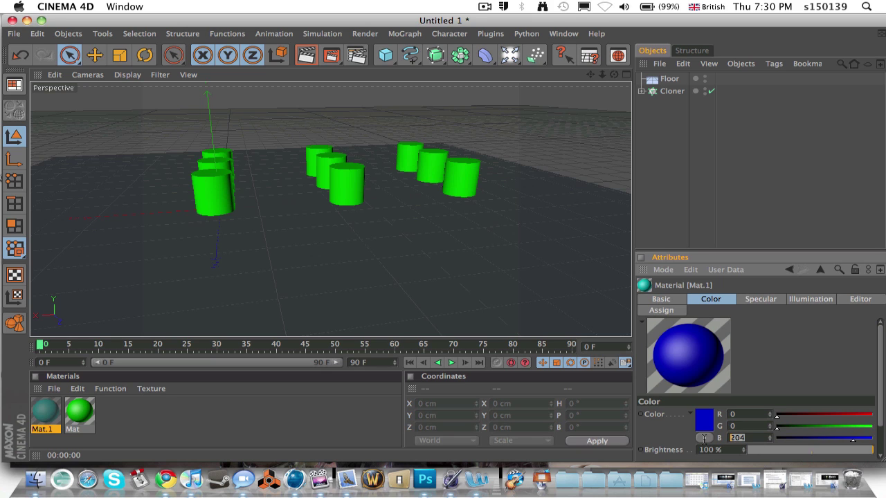
text(0)
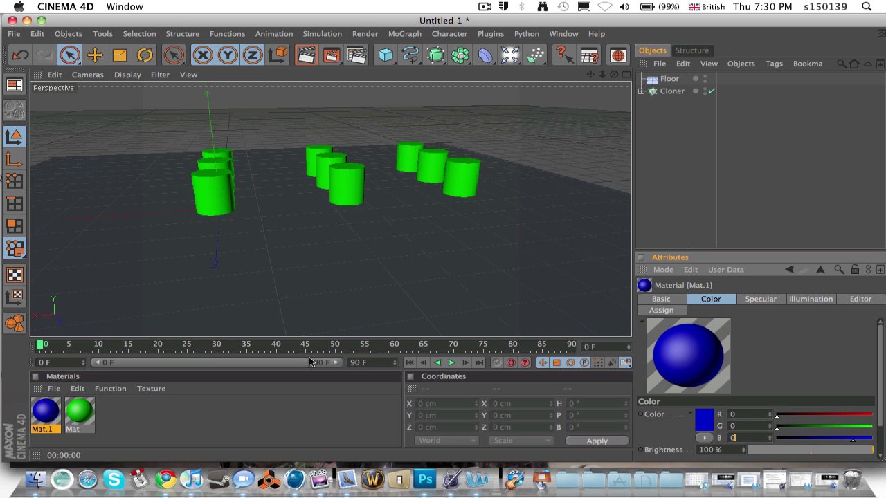
key(Return)
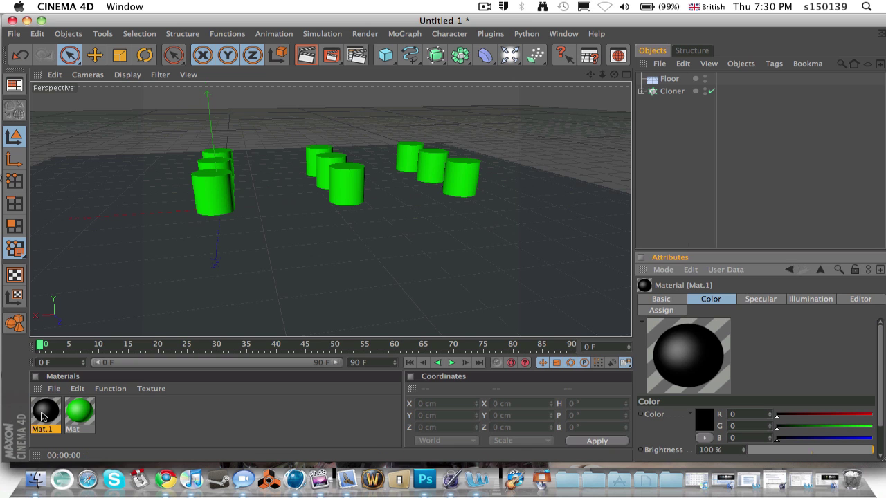
drag(42, 416, 290, 273)
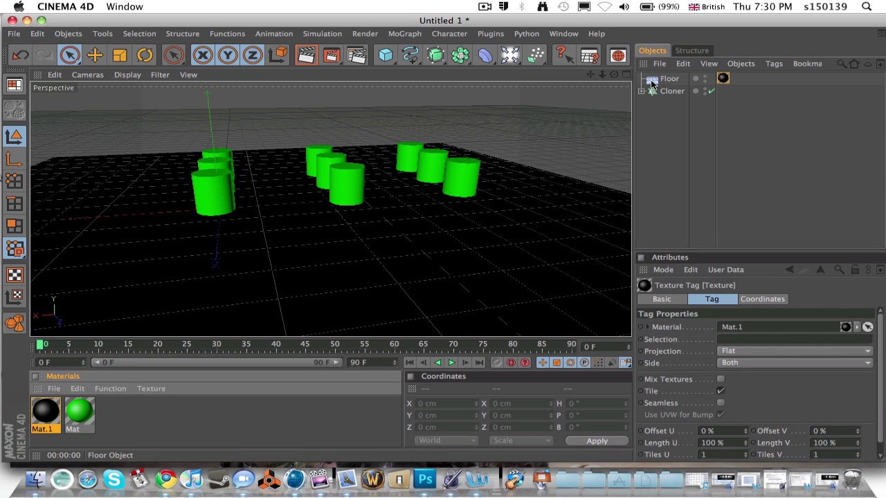
drag(614, 74, 566, 76)
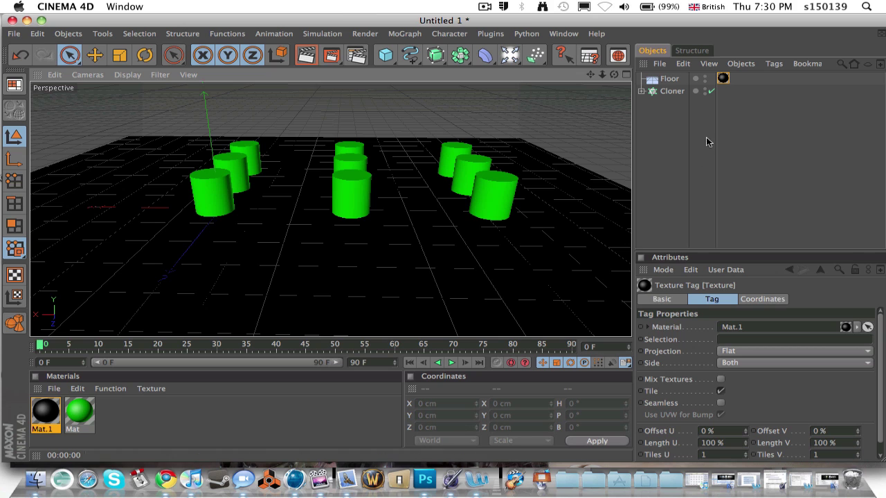
- Add a Sound effector from the MoGraph Effector menu
click(402, 35)
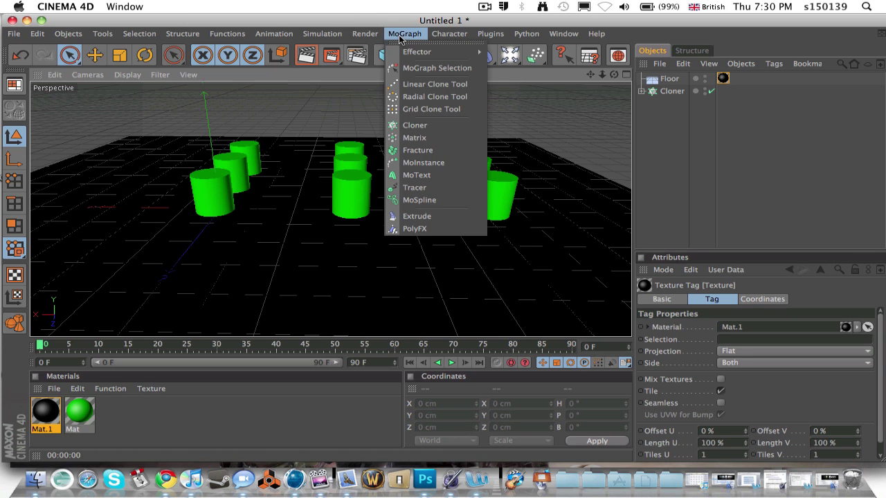
mouse_move(429, 52)
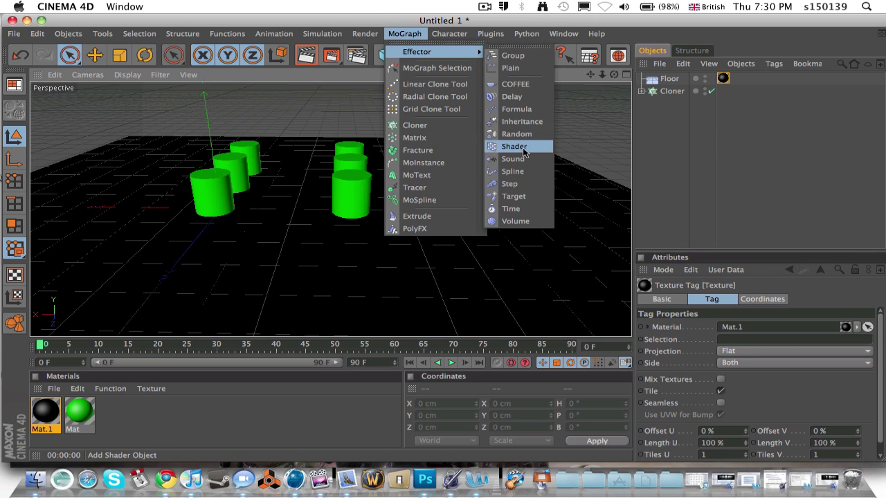
click(513, 159)
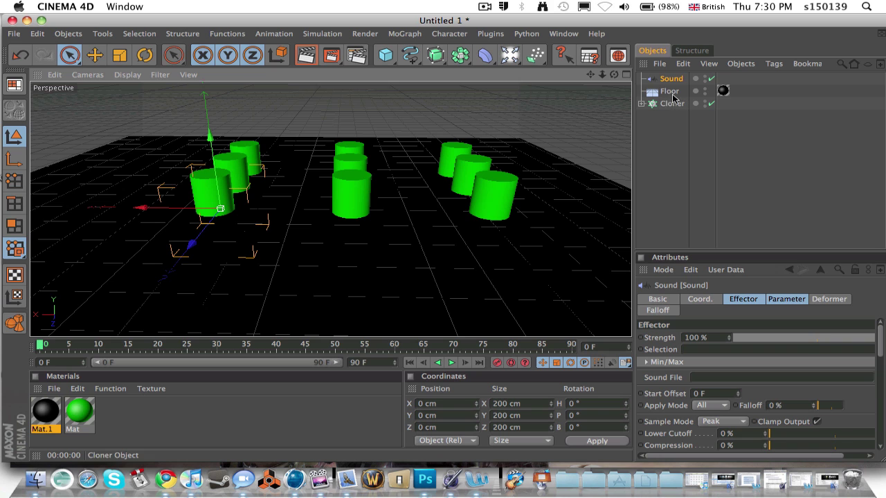
- Link the Sound effector into the Cloner's Effectors list at 100% strength
click(672, 95)
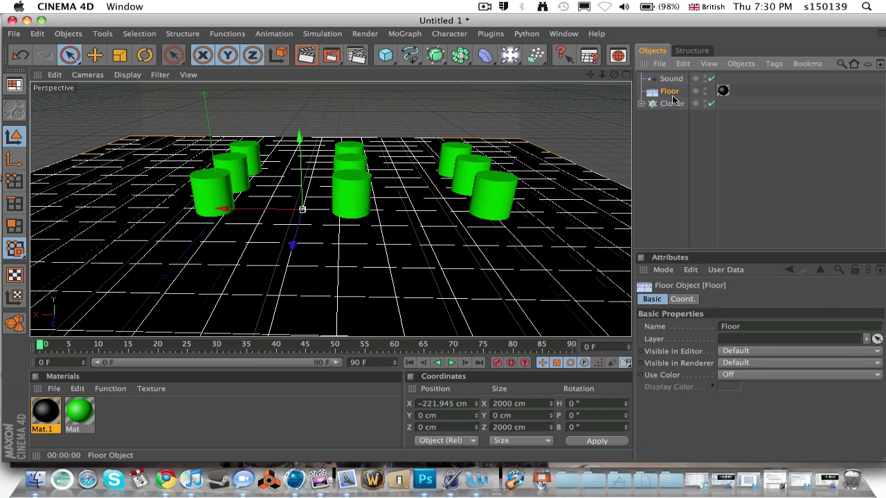
click(667, 104)
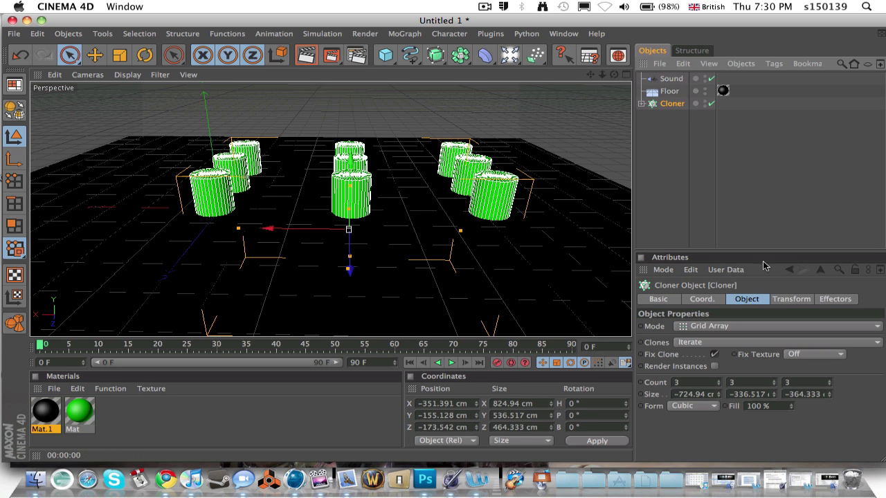
click(829, 300)
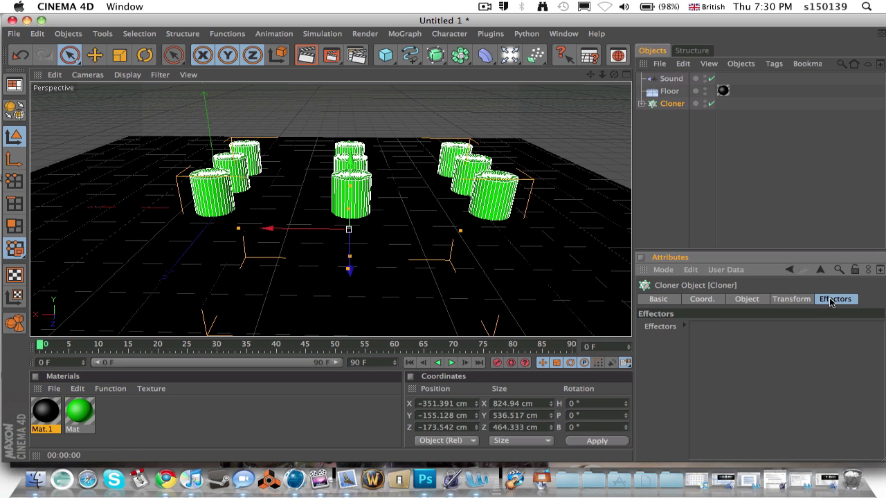
click(664, 80)
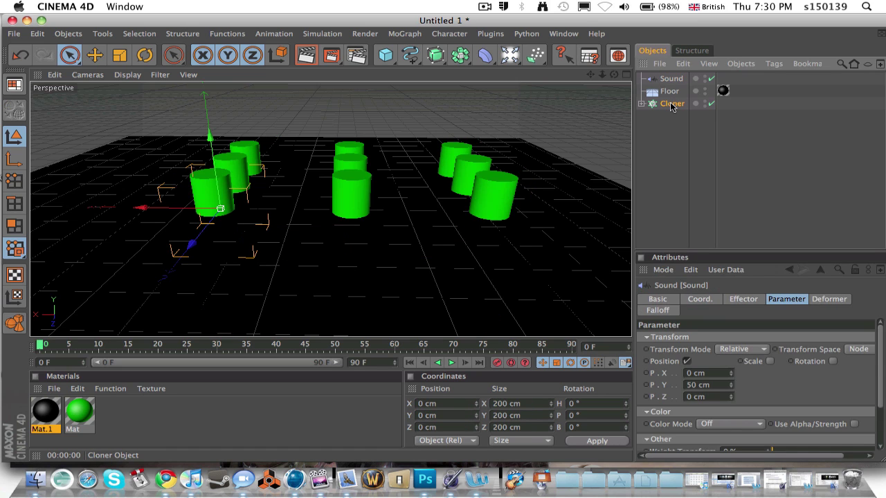
click(670, 104)
drag(732, 163, 742, 339)
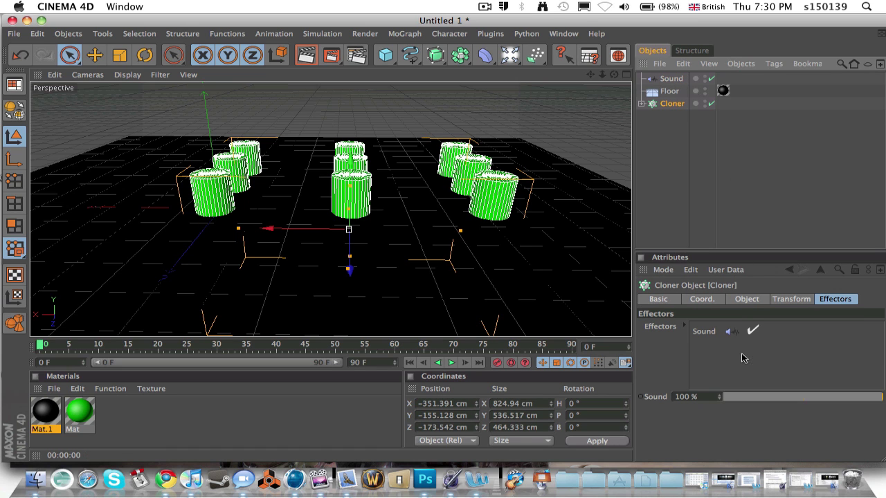
- Select the Sound effector and play, then stop, the clone animation
click(664, 81)
click(451, 362)
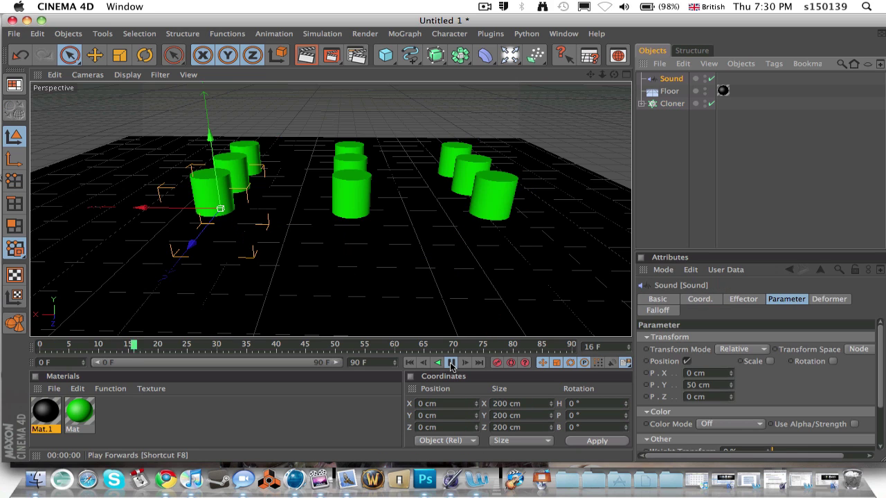
click(451, 363)
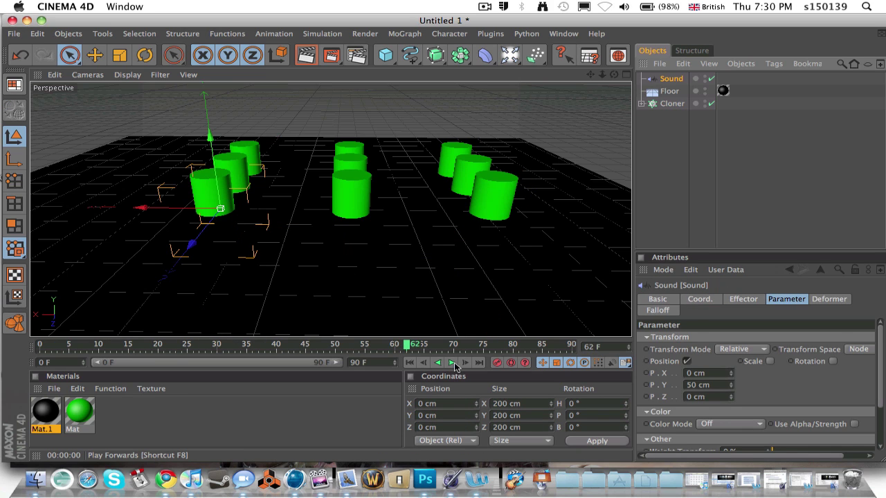
- Browse the Sound effector's tabs to its Effector settings: Strength 100%, Sample Mode Peak, empty Sound File
scroll(793, 385, down, 3)
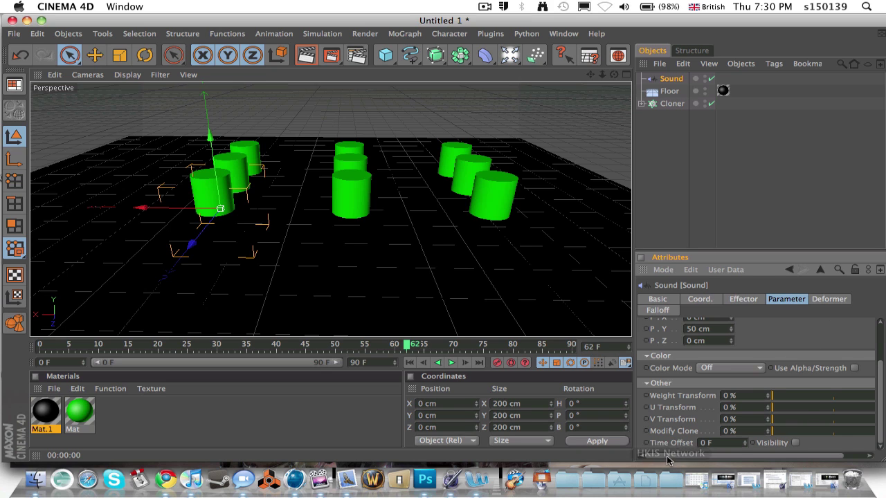
drag(711, 455, 735, 455)
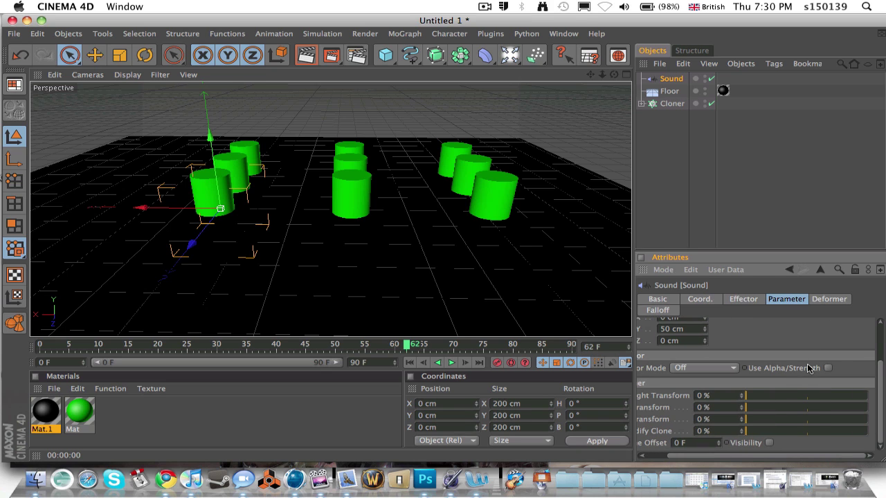
scroll(807, 368, up, 3)
scroll(807, 367, down, 3)
click(664, 302)
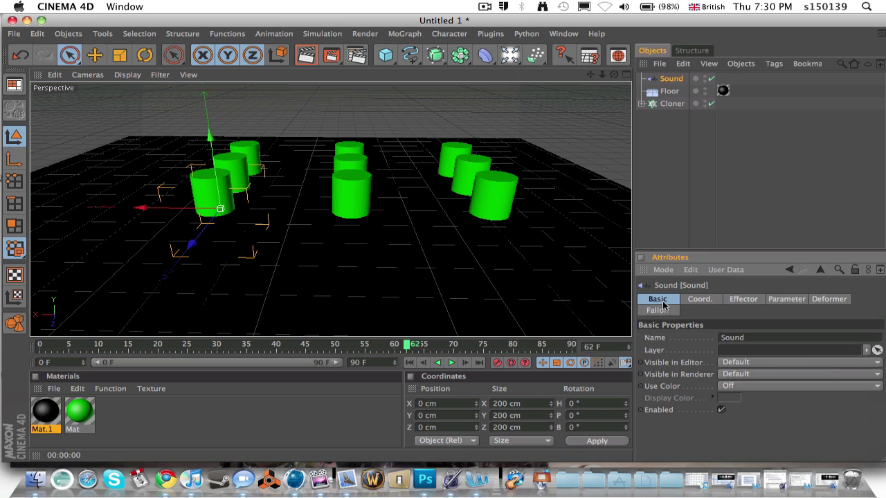
click(700, 299)
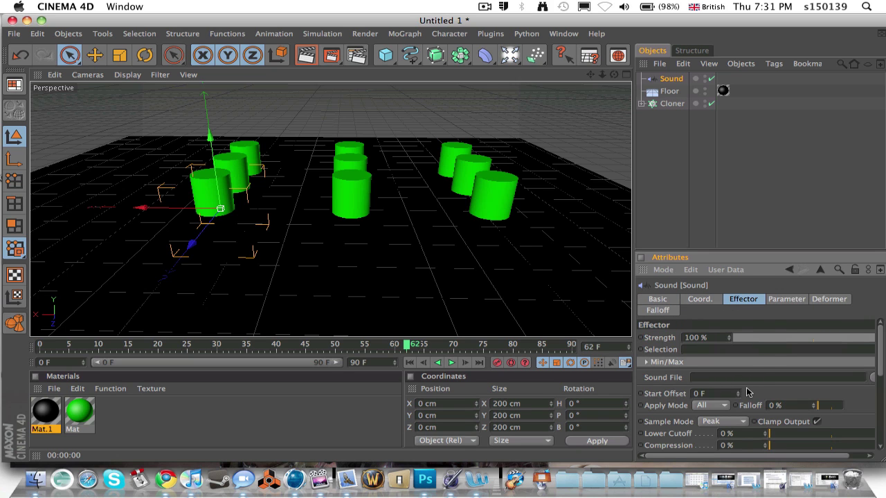
- Load the BFree .wav file from the Desktop as the Sound File and play the animation
drag(707, 457, 726, 457)
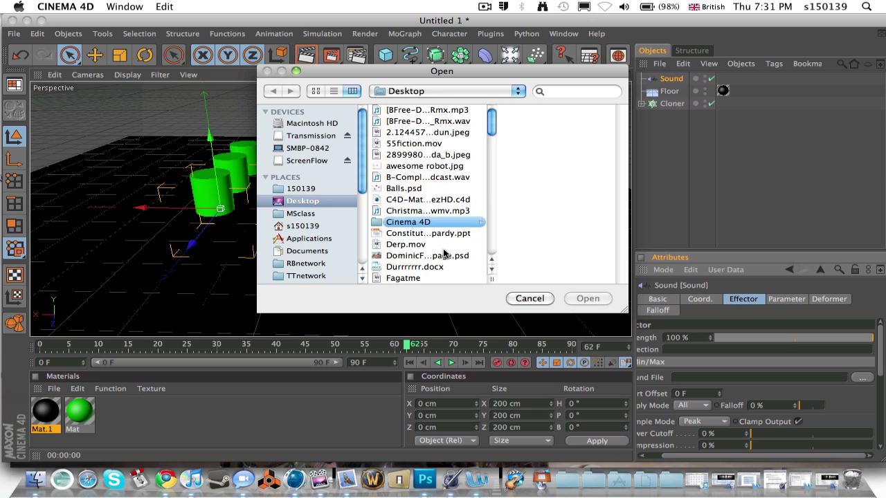
double_click(437, 121)
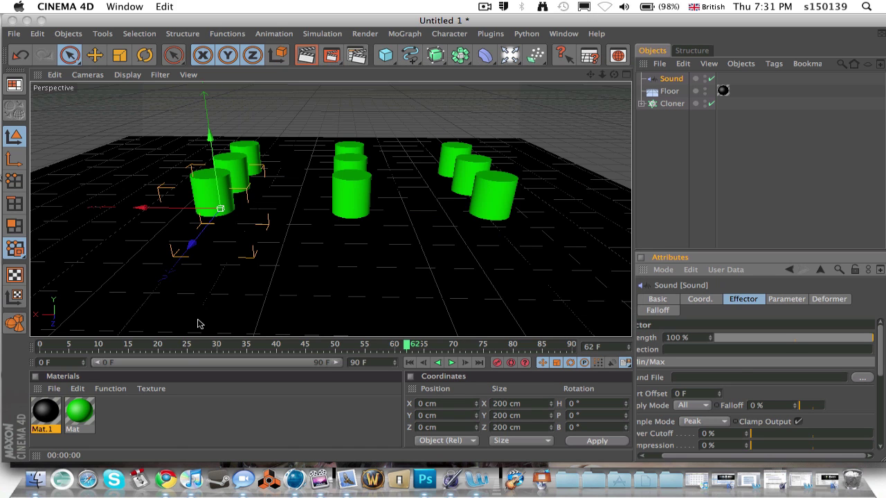
click(450, 363)
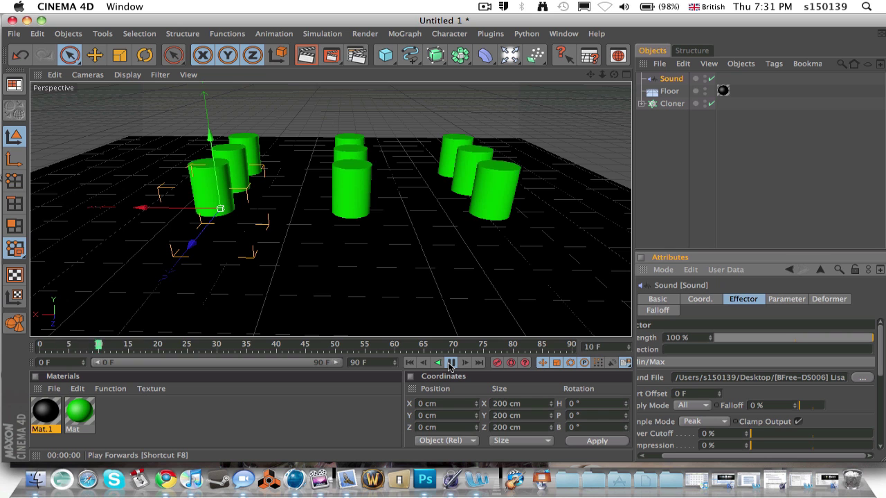
click(450, 363)
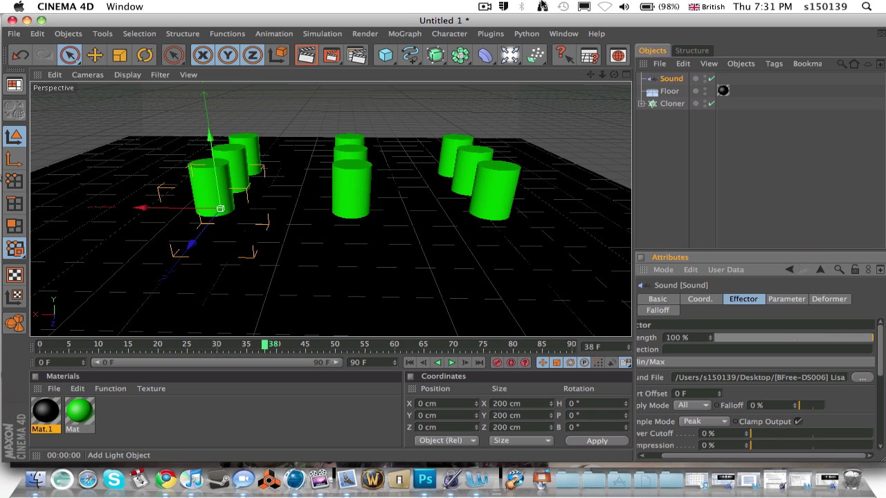
- Clear the open windows to reach the desktop and play the .wav music file in iTunes
double_click(512, 24)
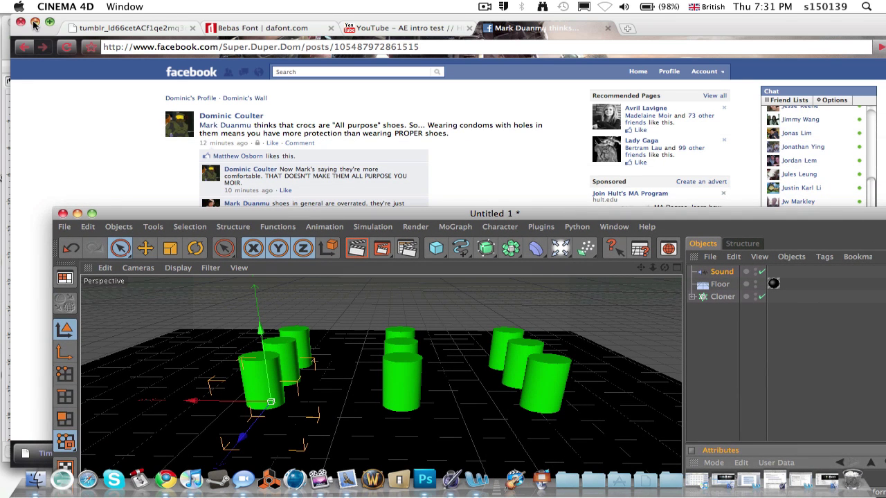
click(35, 22)
click(87, 64)
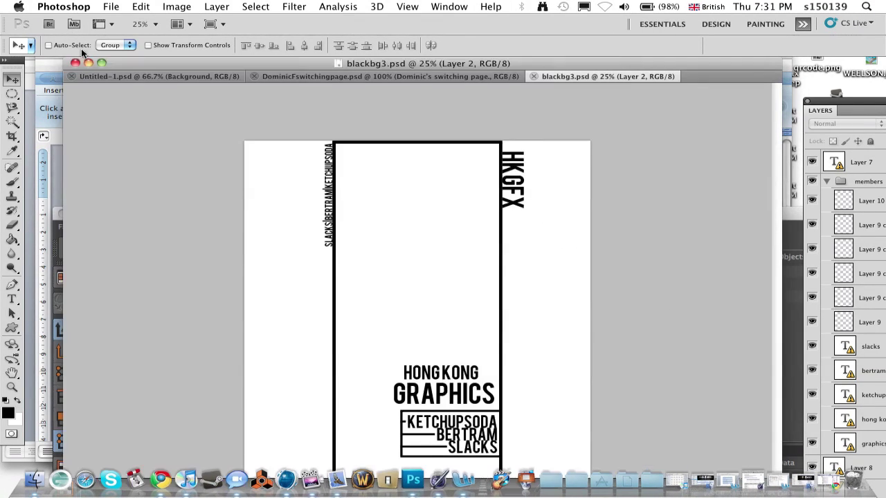
click(88, 65)
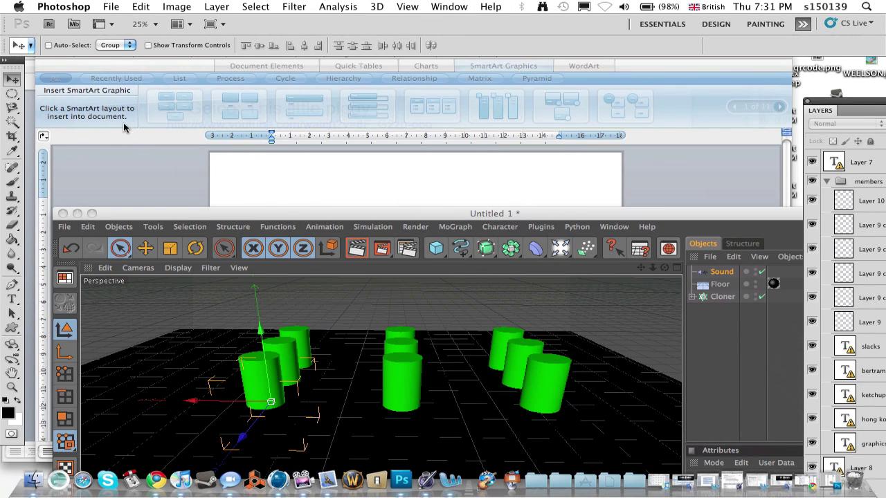
click(704, 184)
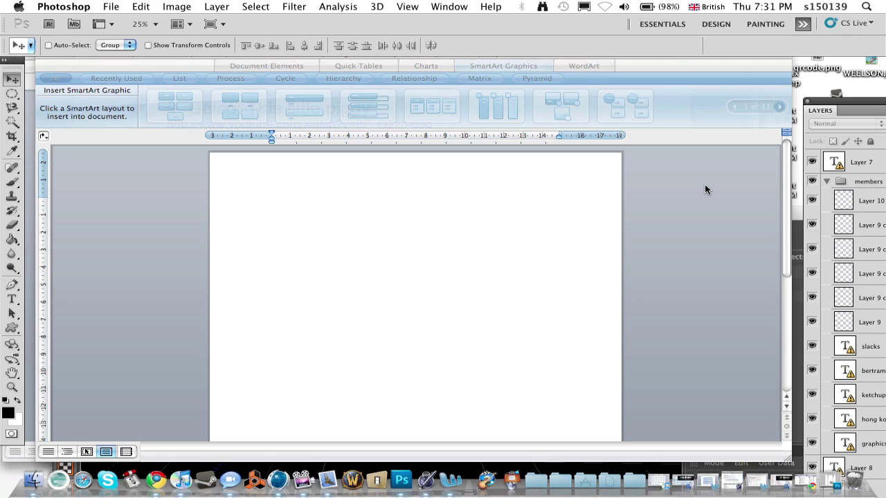
key(F11)
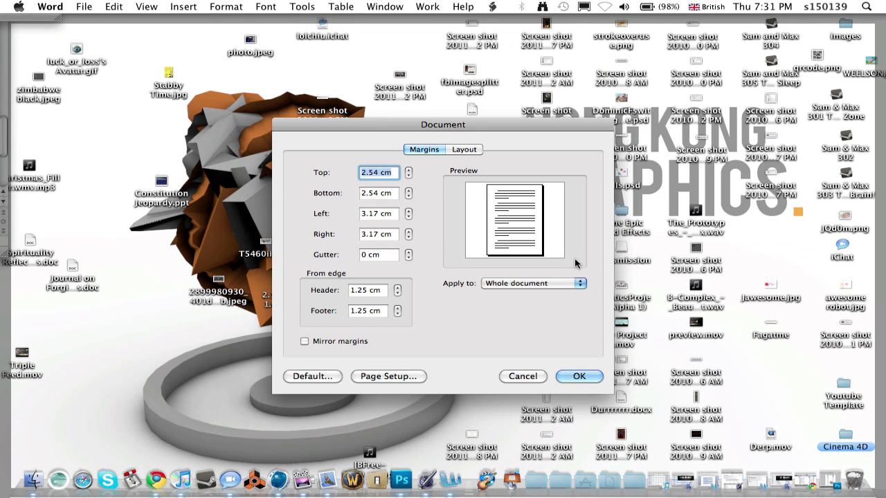
click(524, 374)
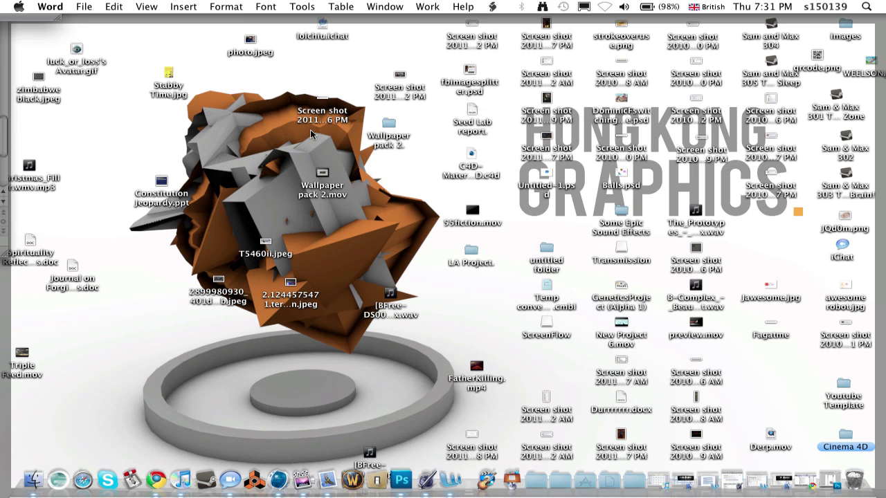
double_click(398, 315)
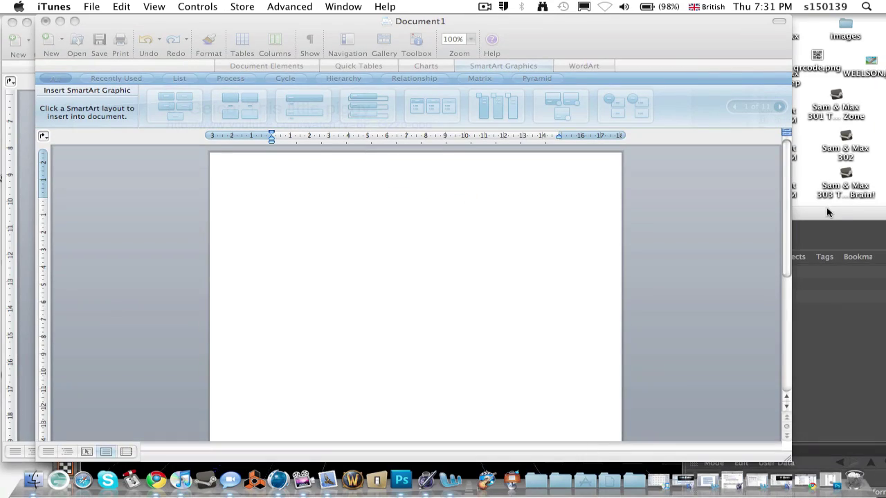
- Switch back to the Cinema 4D cylinder scene and shift its window slightly left
click(827, 228)
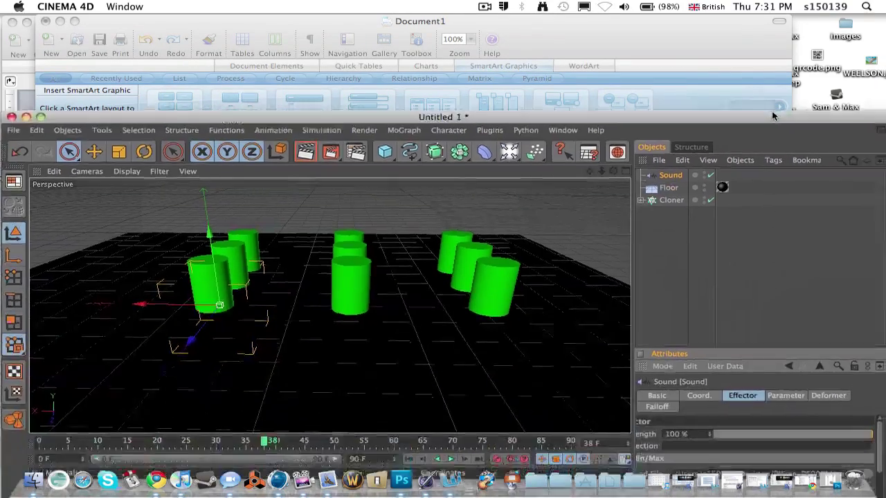
key(F11)
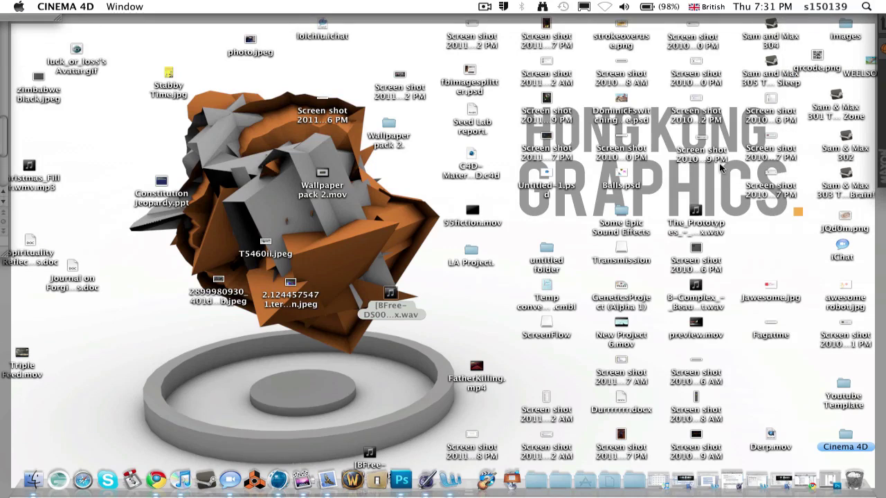
key(F11)
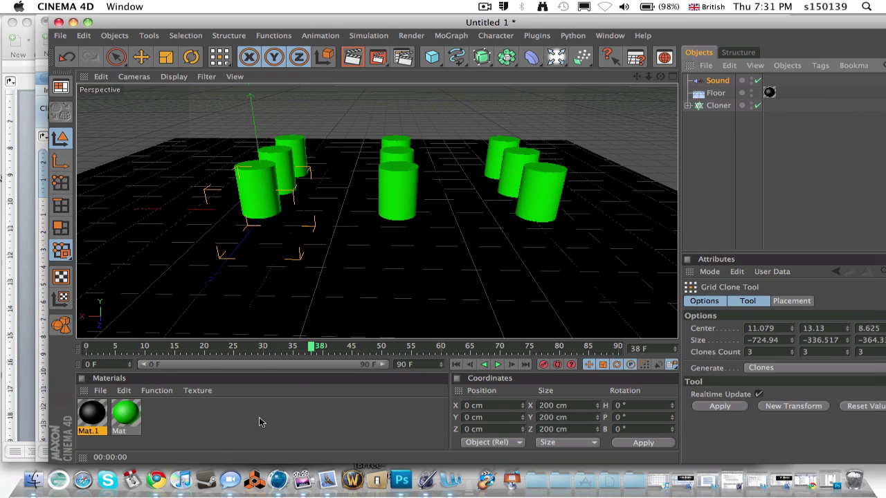
click(181, 479)
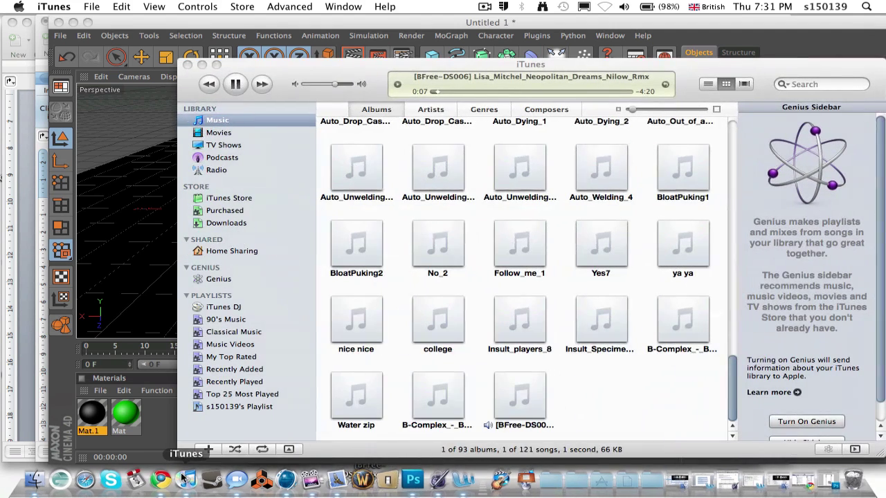
key(super+Tab)
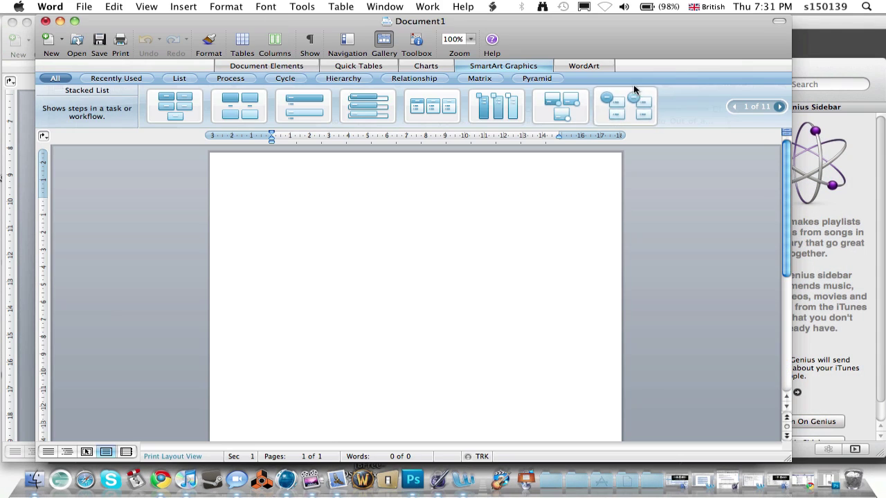
key(super+Tab)
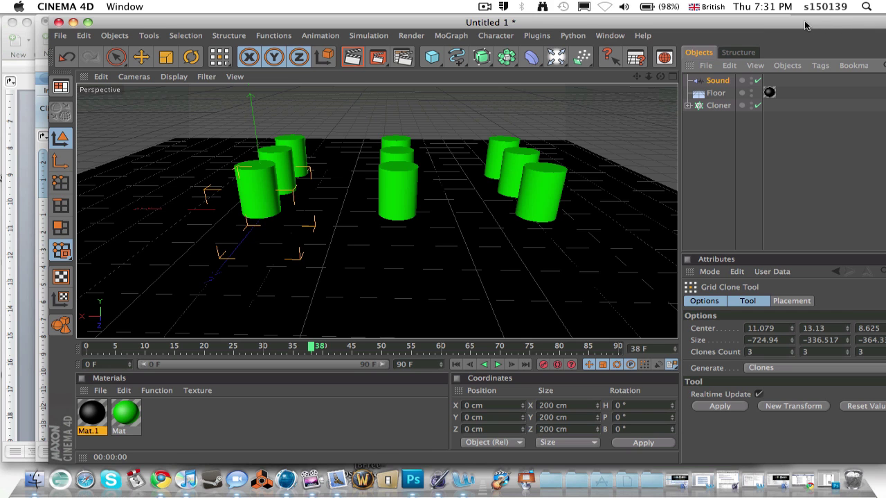
drag(551, 25, 506, 23)
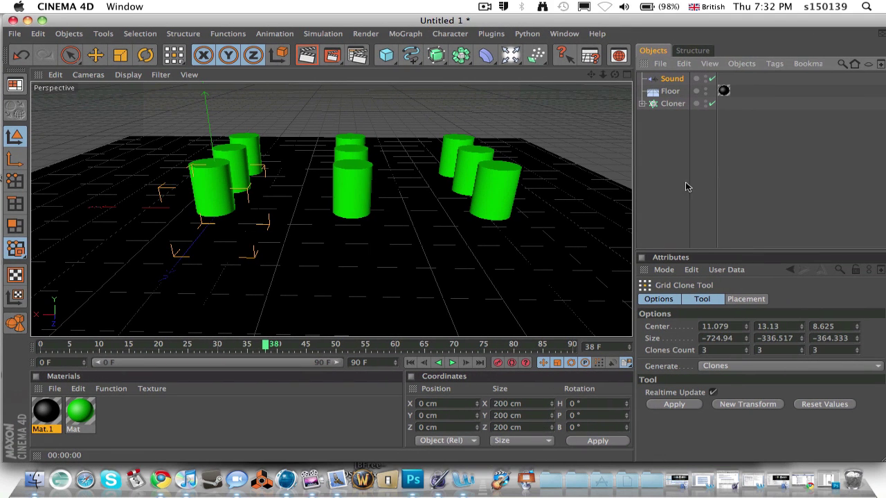
- Stop playback, select the Sound effector and look through its Coordinates, Basic and Falloff tabs
click(452, 362)
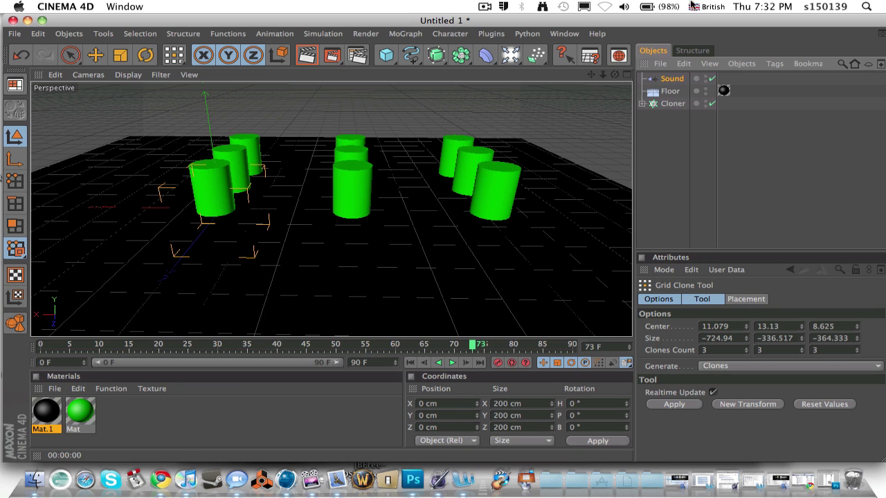
click(662, 303)
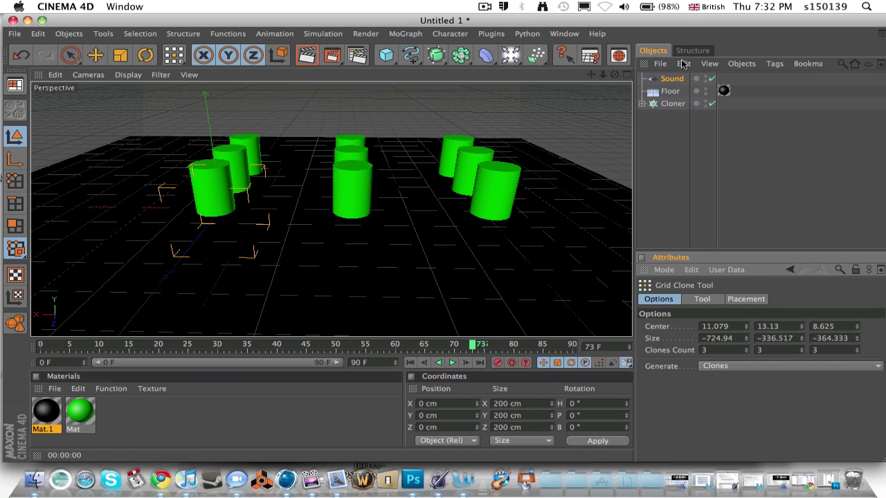
click(670, 79)
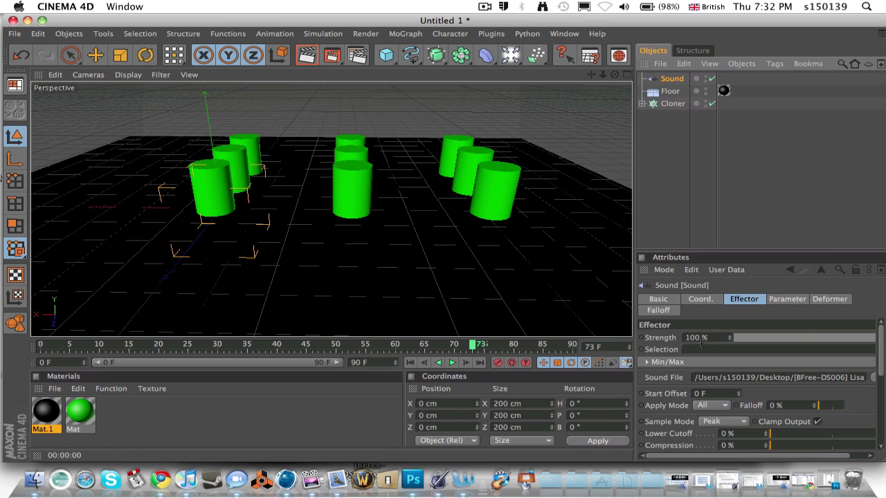
drag(701, 339, 646, 339)
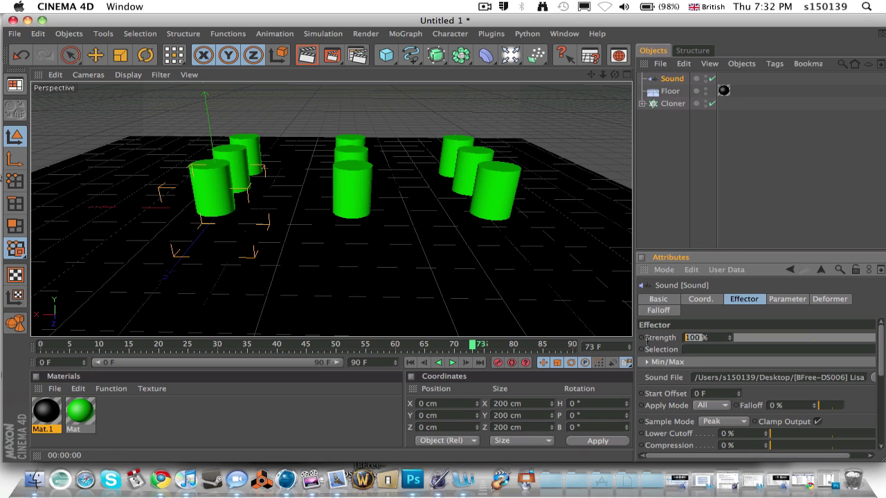
click(697, 302)
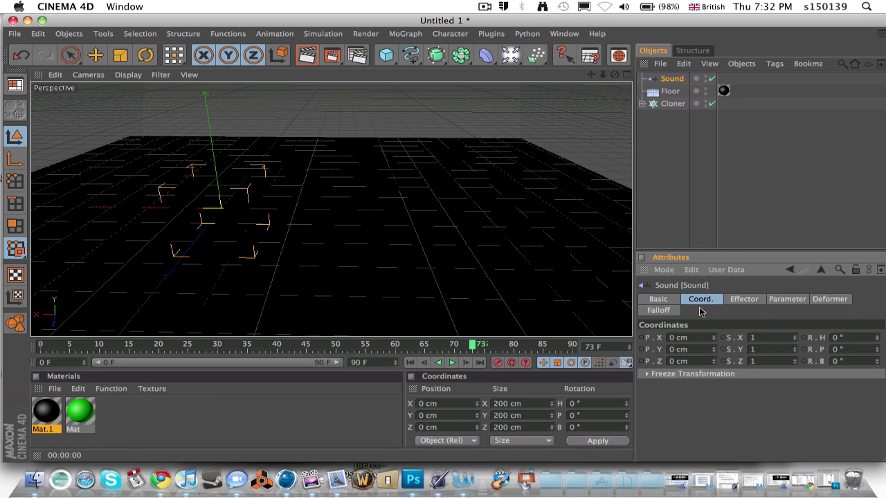
click(675, 300)
click(658, 310)
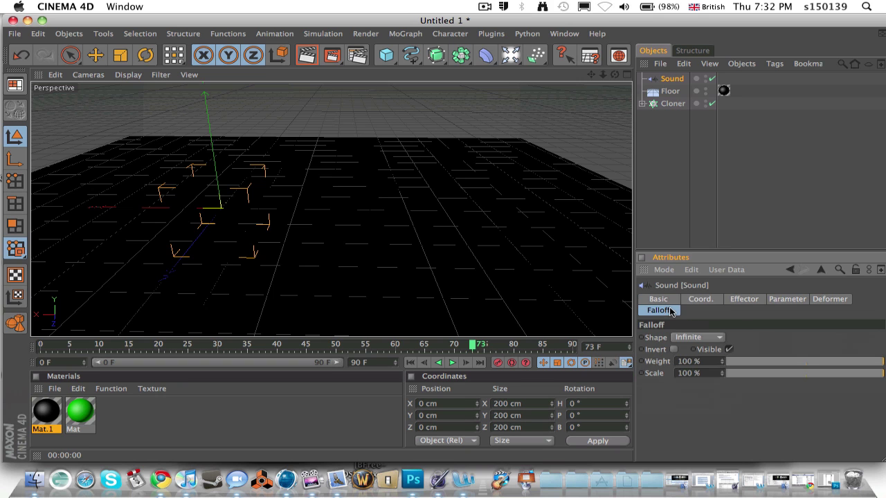
scroll(532, 257, down, 6)
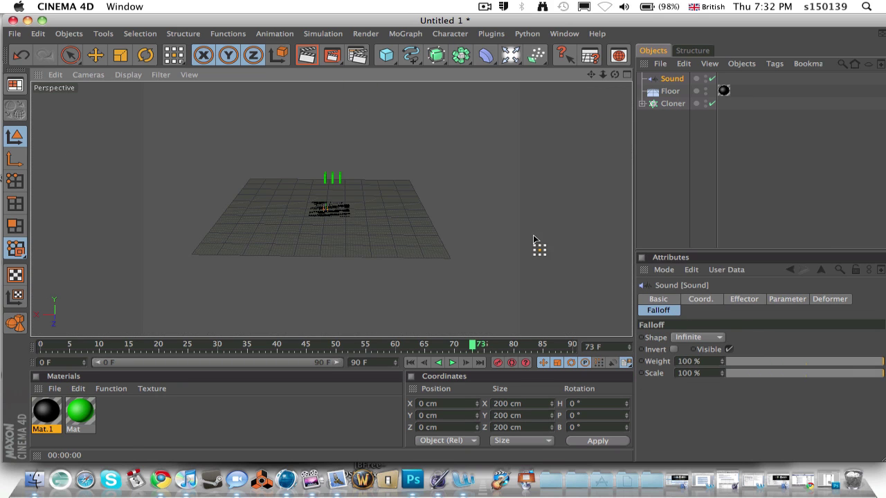
- Play the animation and reset the oversized Sound effector Strength to 100%
click(451, 362)
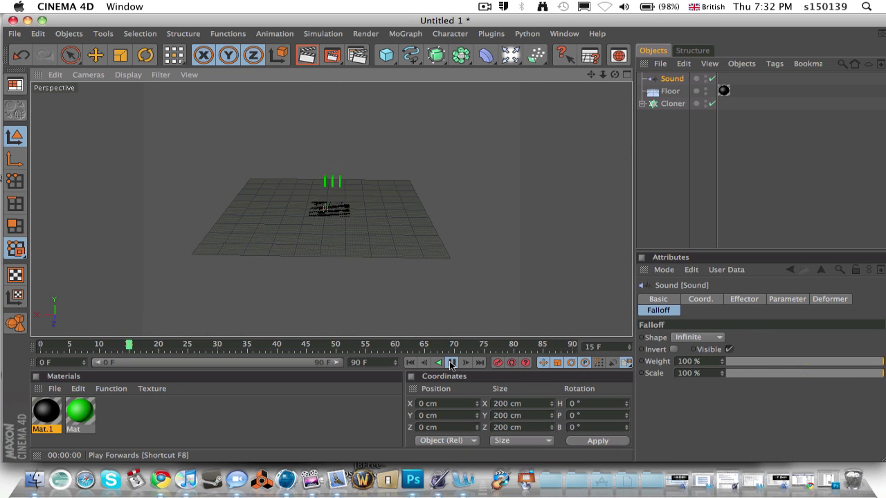
click(668, 299)
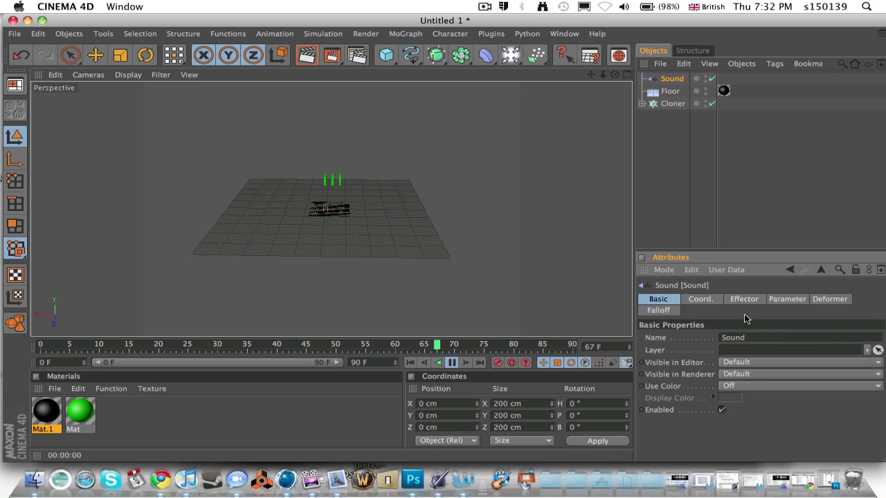
click(700, 299)
click(744, 299)
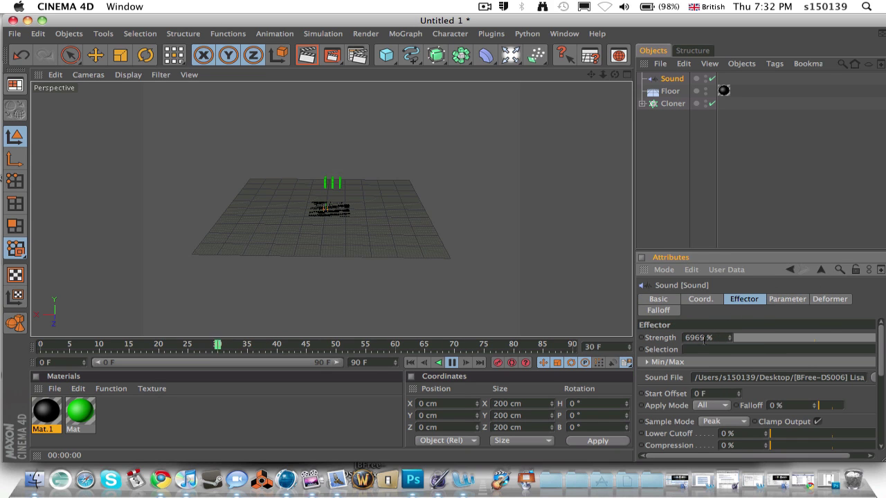
drag(704, 339, 690, 338)
text(100)
key(Return)
- Raise the Sound effector's Strength to 400%
scroll(466, 262, up, 3)
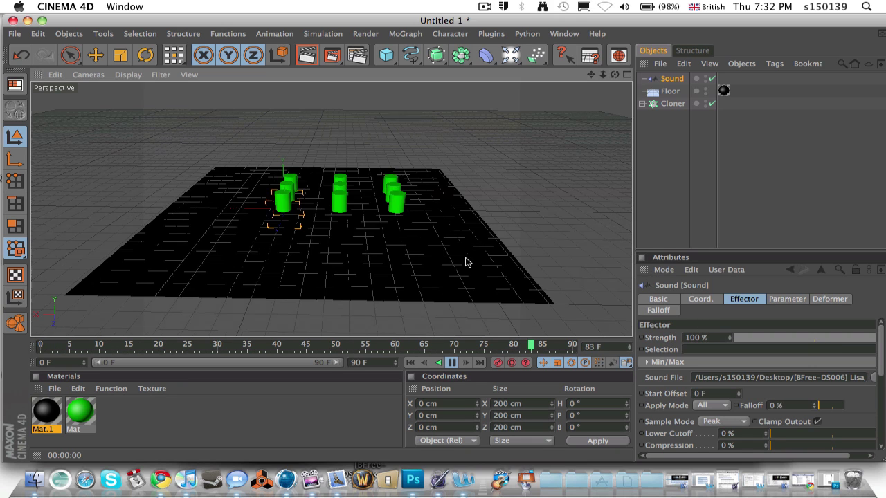
click(686, 338)
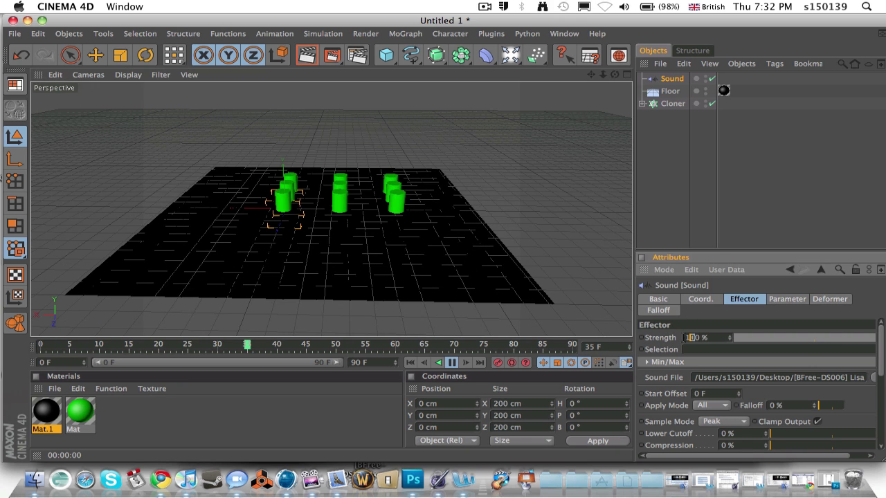
key(BackSpace)
text(40)
key(Return)
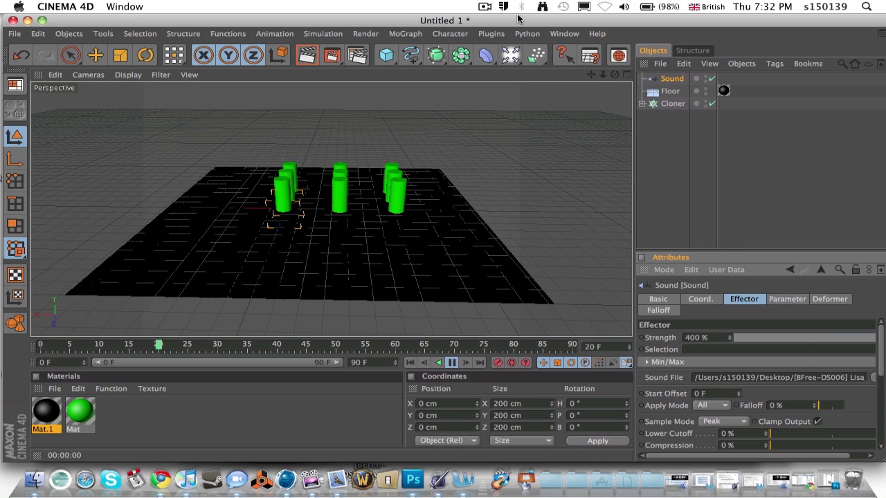
- Stop playback, hide the windows, and open Sound Effector Template.c4d from the desktop's Cinema 4D folder
click(451, 362)
click(28, 23)
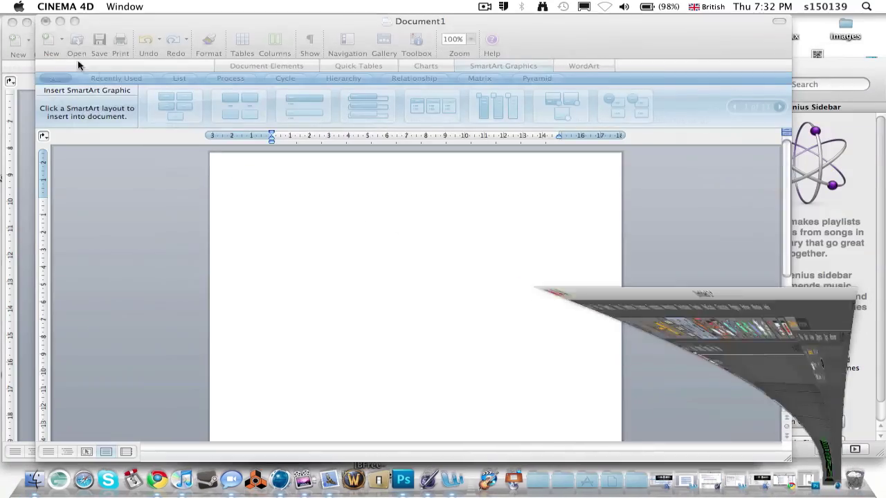
click(26, 21)
click(26, 23)
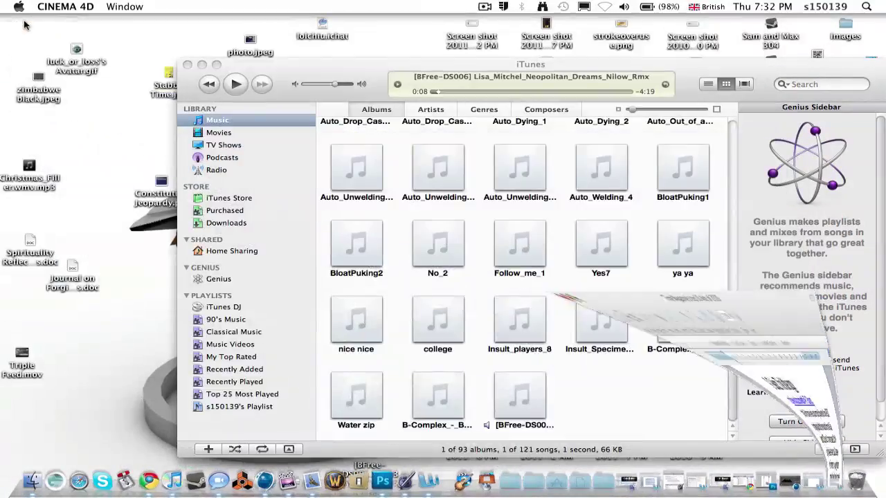
click(205, 50)
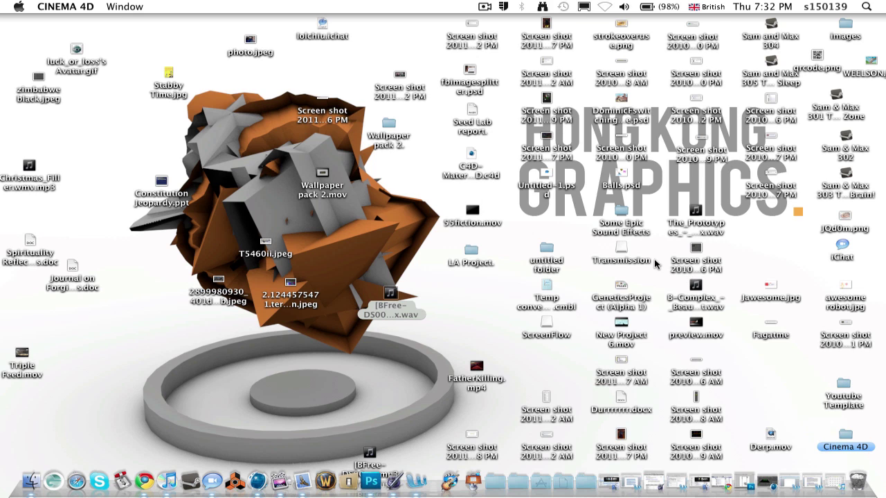
double_click(847, 439)
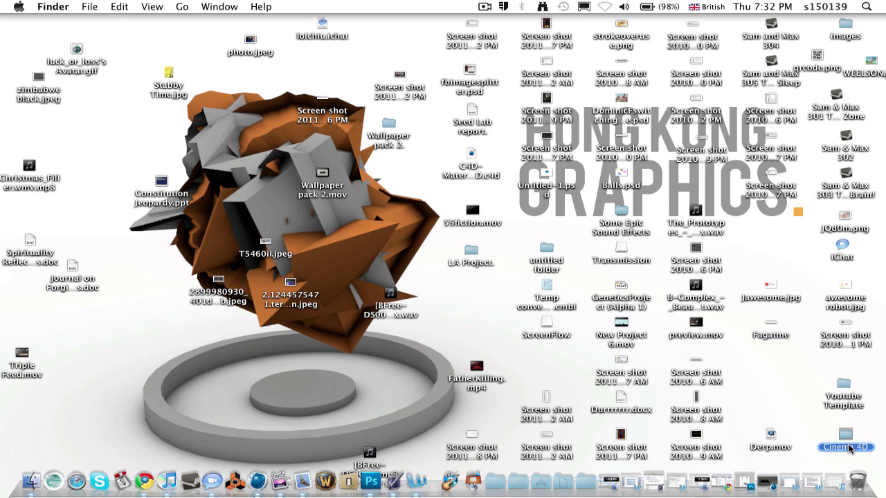
scroll(492, 344, down, 2)
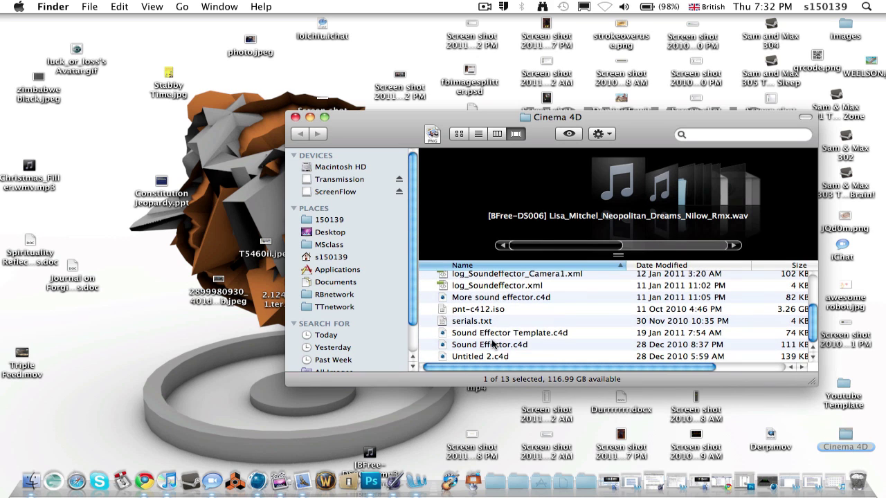
double_click(488, 334)
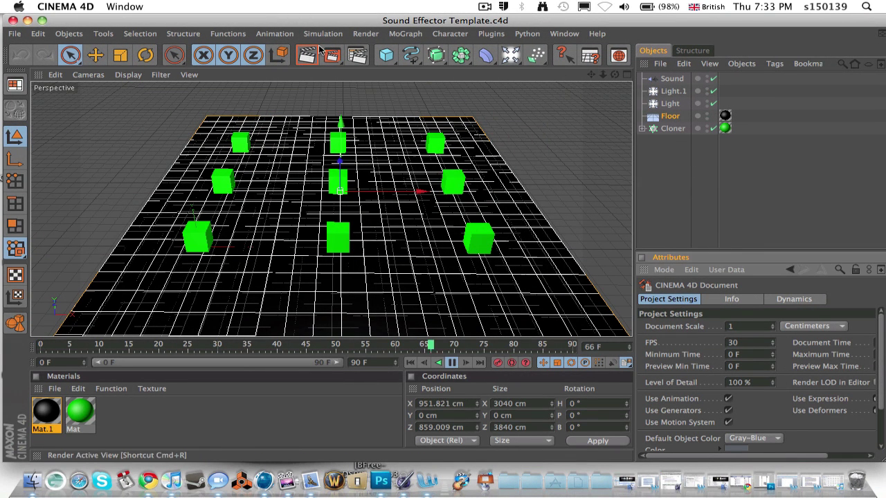
click(671, 78)
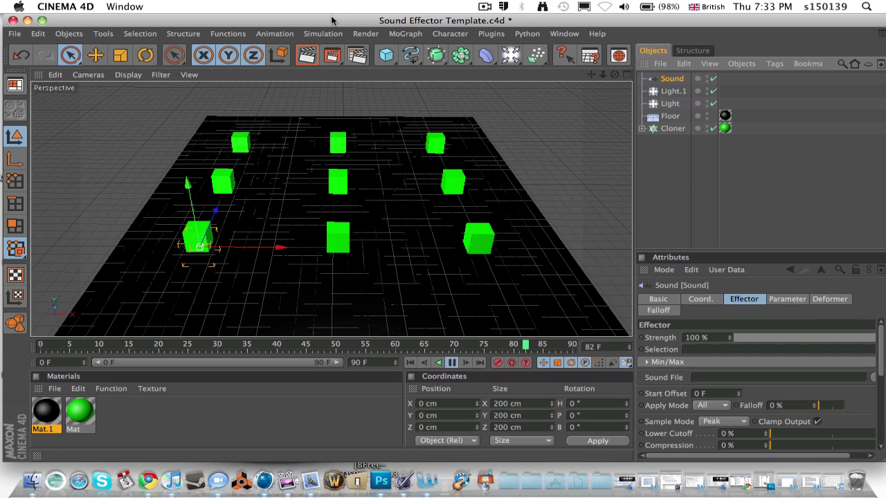
click(304, 60)
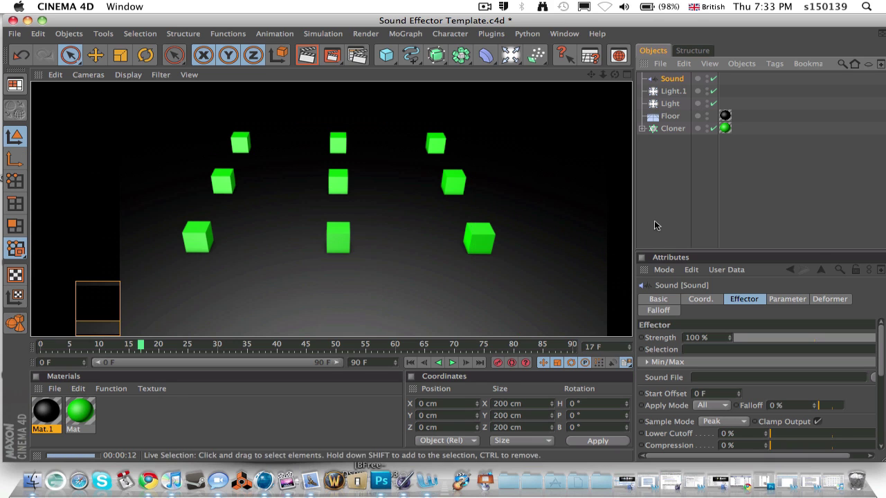
click(696, 225)
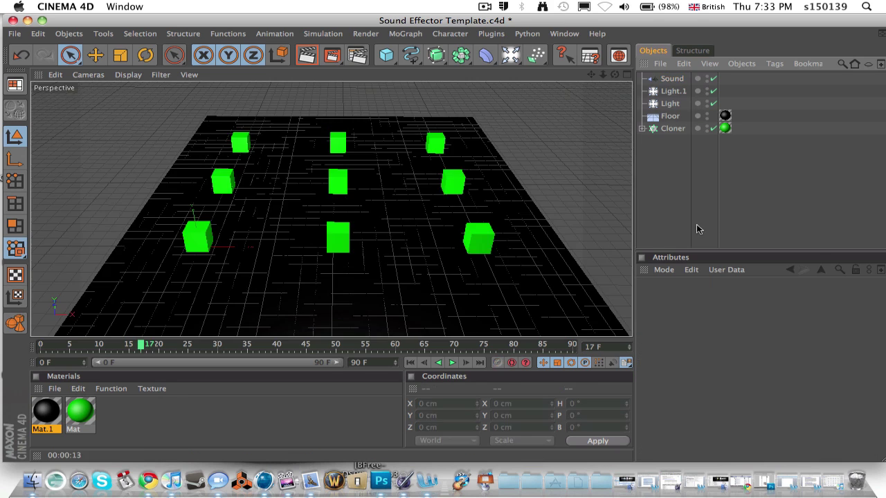
double_click(394, 20)
double_click(391, 20)
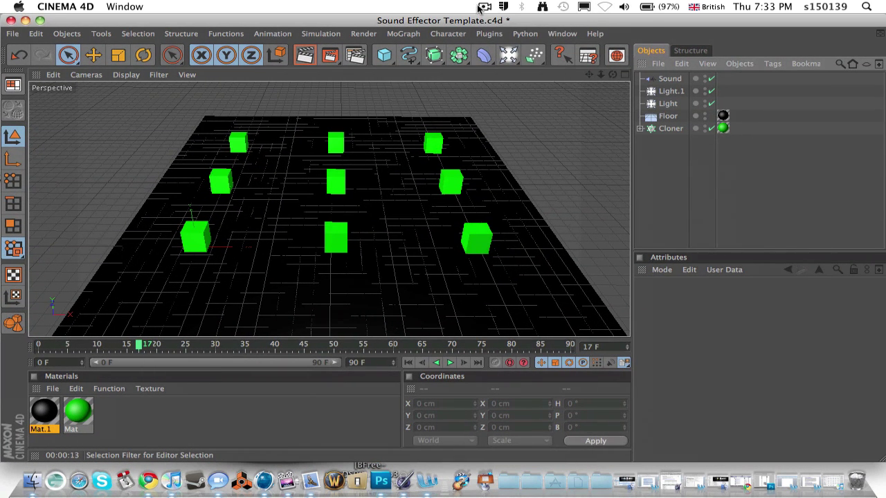
click(481, 7)
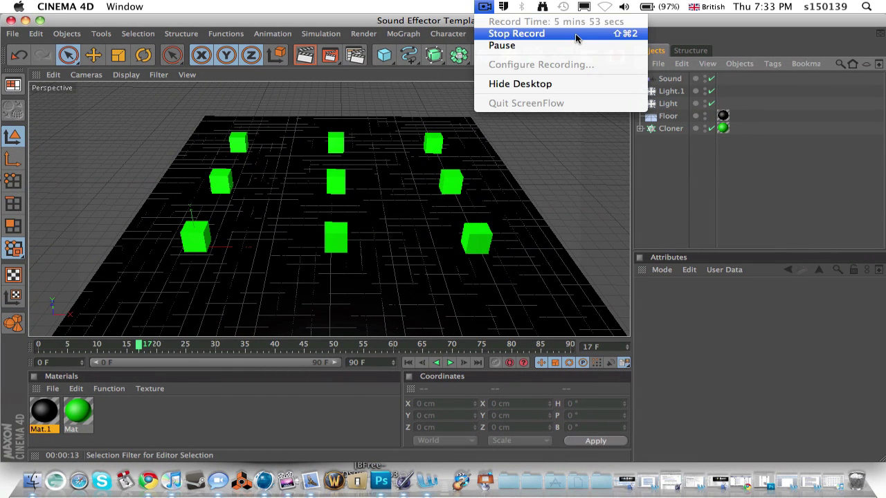